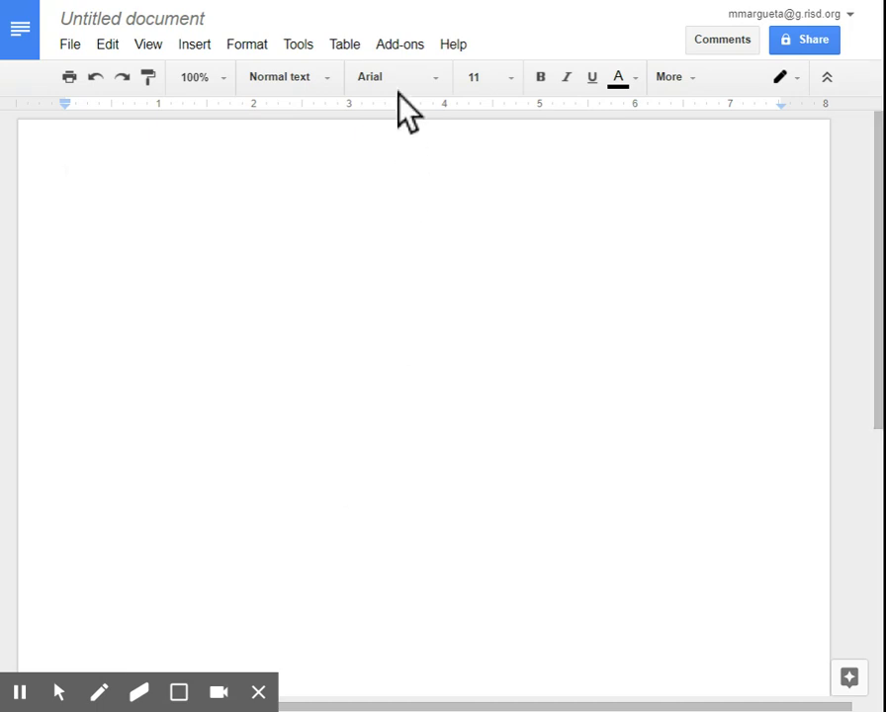
Step: Search the add-on store for "teacher rubric", look through the matching add-ons, and close the store
{"action": "left_click", "coordinate": [399, 45]}
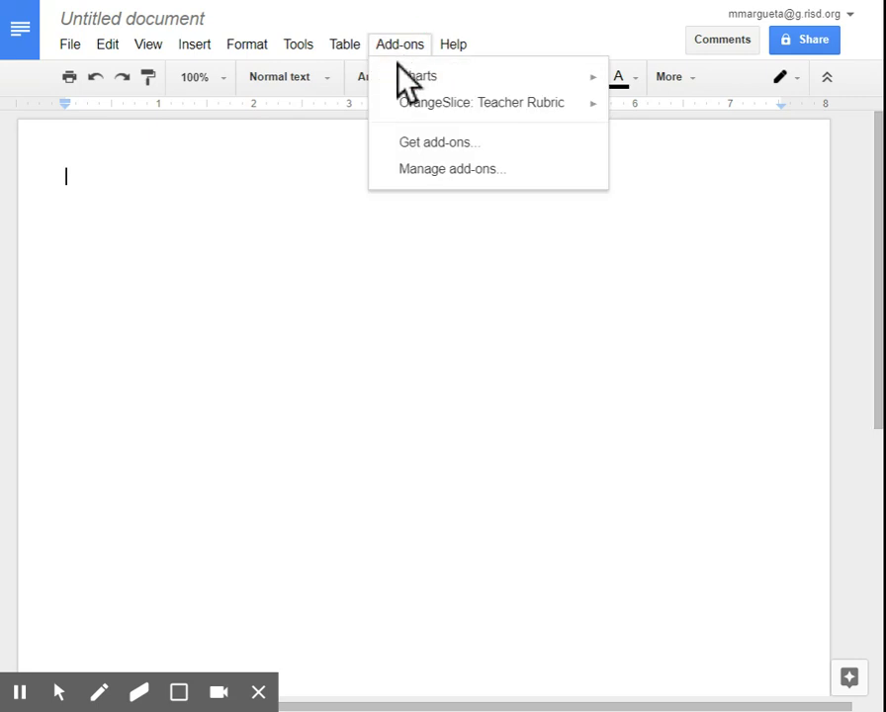
{"action": "left_click", "coordinate": [422, 158]}
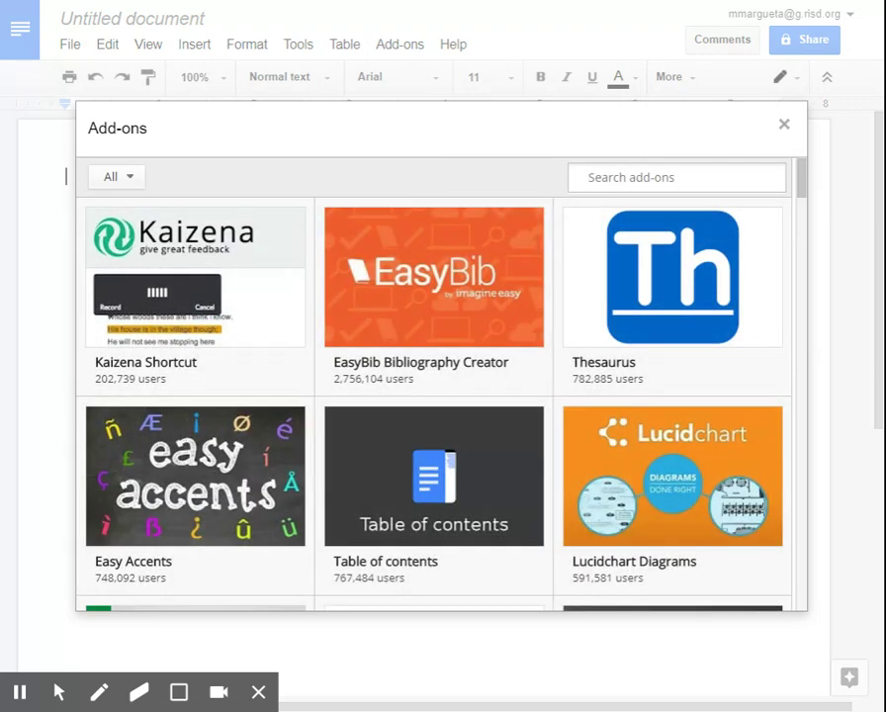
{"action": "type", "text": "teacher r"}
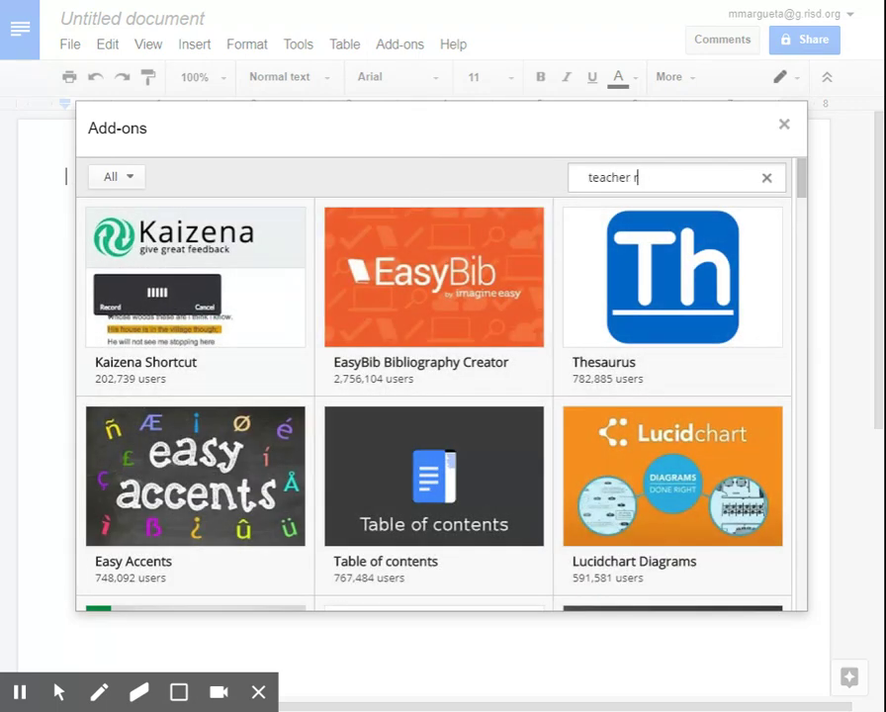
{"action": "type", "text": "ubric"}
{"action": "key", "text": "Return"}
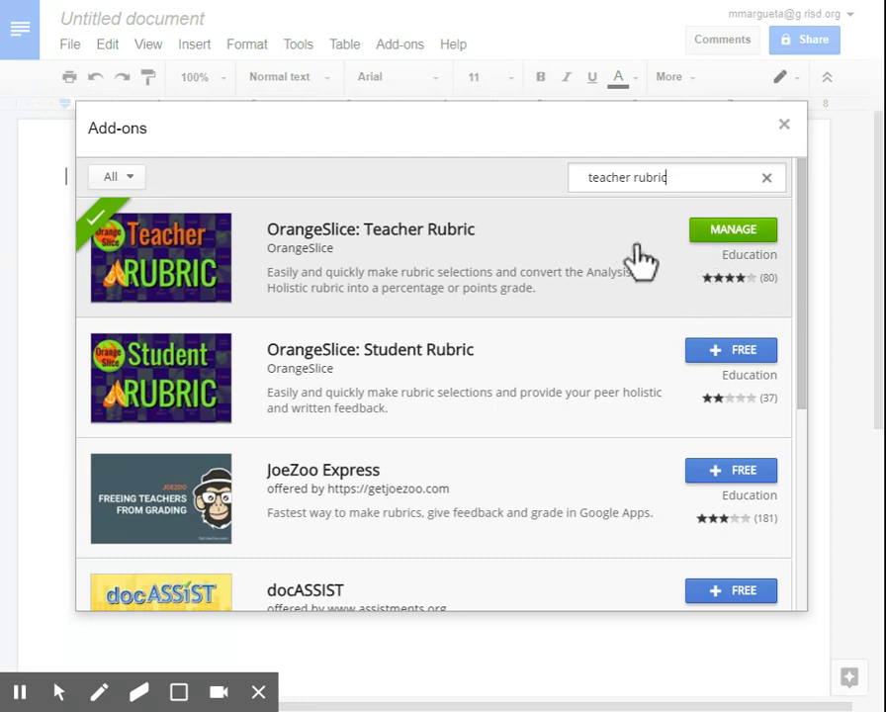
{"action": "scroll", "coordinate": [610, 312], "scroll_direction": "down", "scroll_amount": 3}
{"action": "scroll", "coordinate": [611, 312], "scroll_direction": "up", "scroll_amount": 1}
{"action": "scroll", "coordinate": [611, 312], "scroll_direction": "up", "scroll_amount": 2}
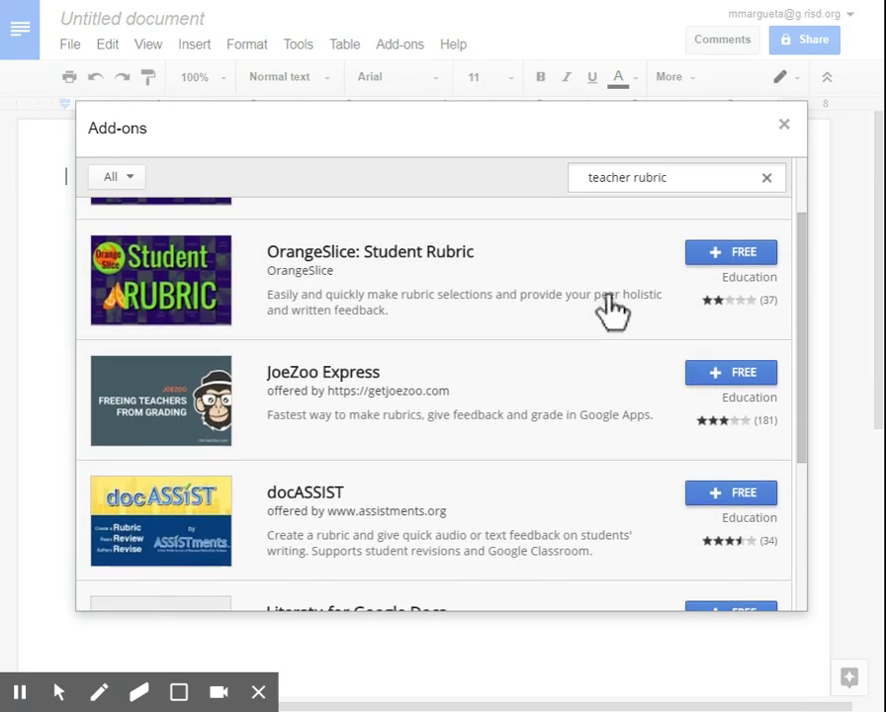
{"action": "scroll", "coordinate": [611, 311], "scroll_direction": "up", "scroll_amount": 1}
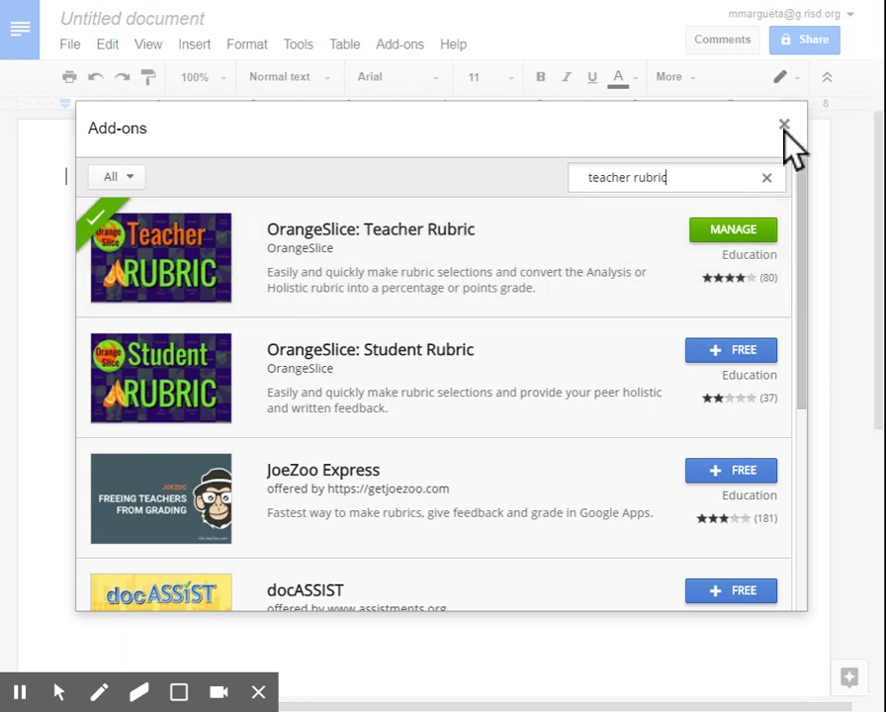
{"action": "left_click", "coordinate": [783, 127]}
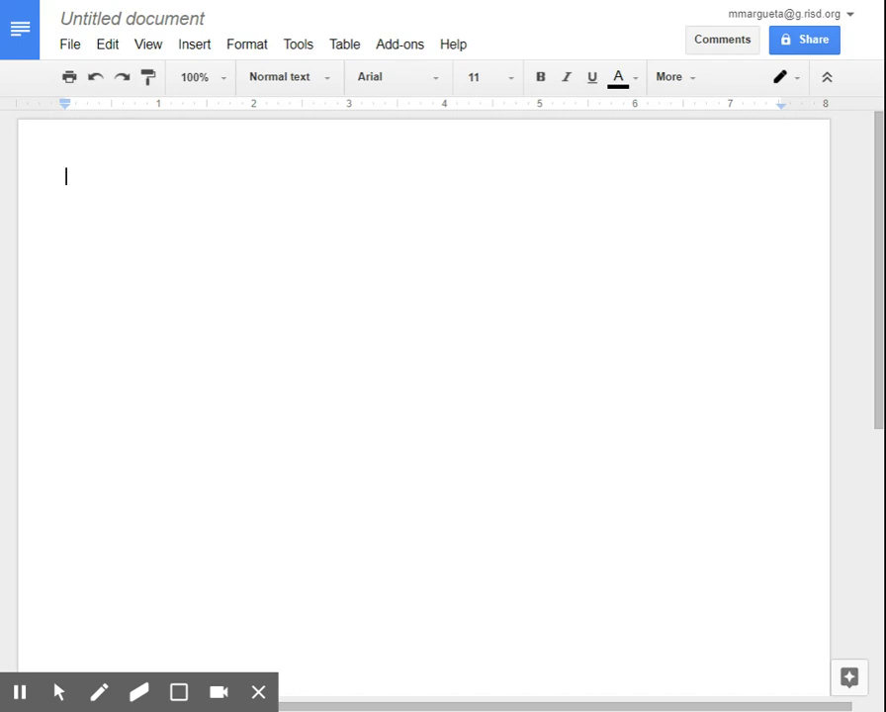
Step: Rename the document as "Current Event Assignment Rubric Template"
{"action": "left_click", "coordinate": [182, 16]}
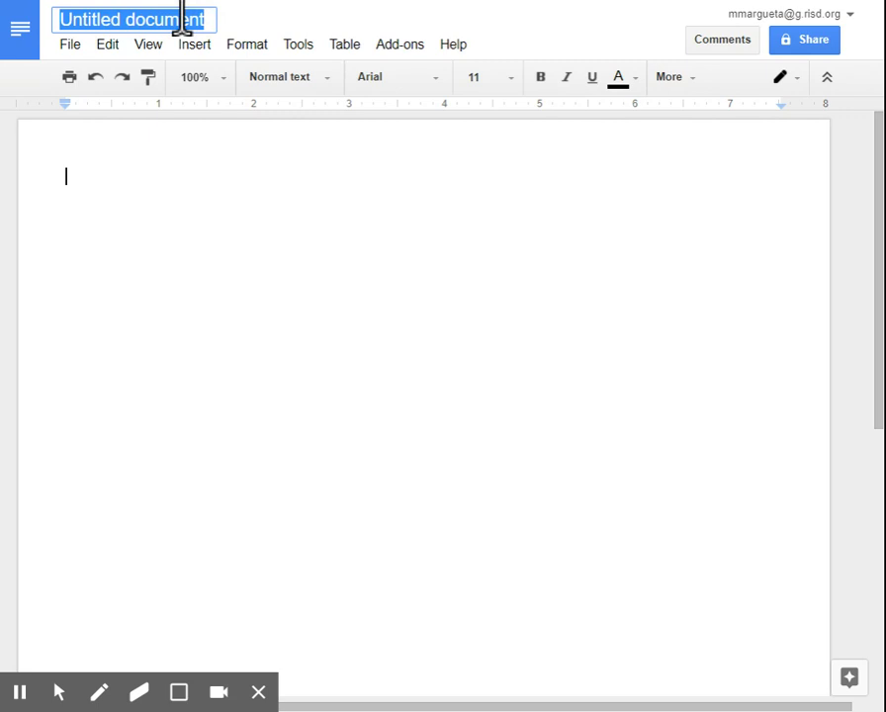
{"action": "key", "text": "Right"}
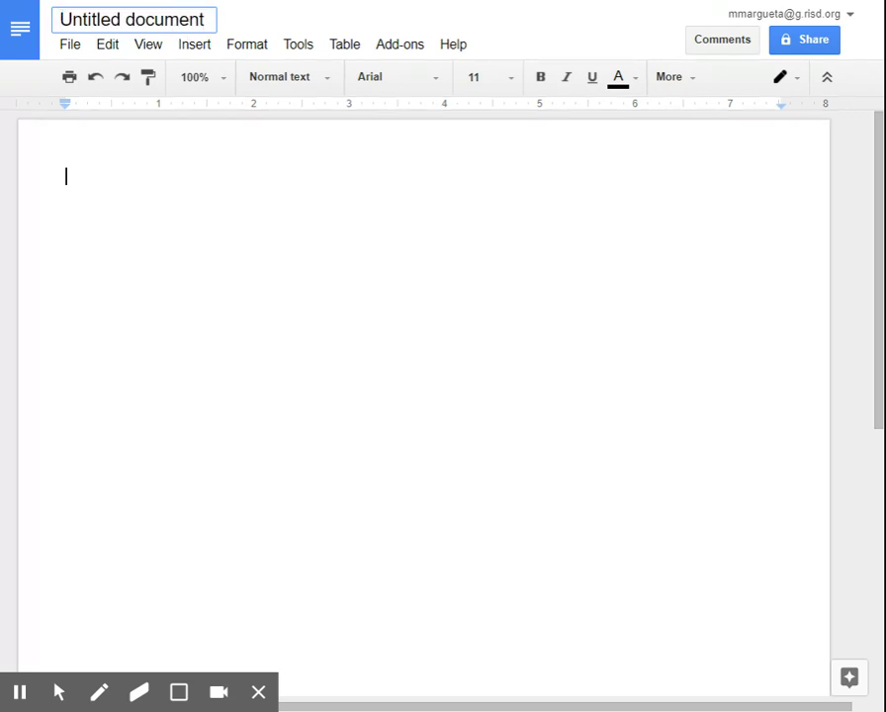
{"action": "left_click_drag", "start_coordinate": [207, 20], "coordinate": [59, 28]}
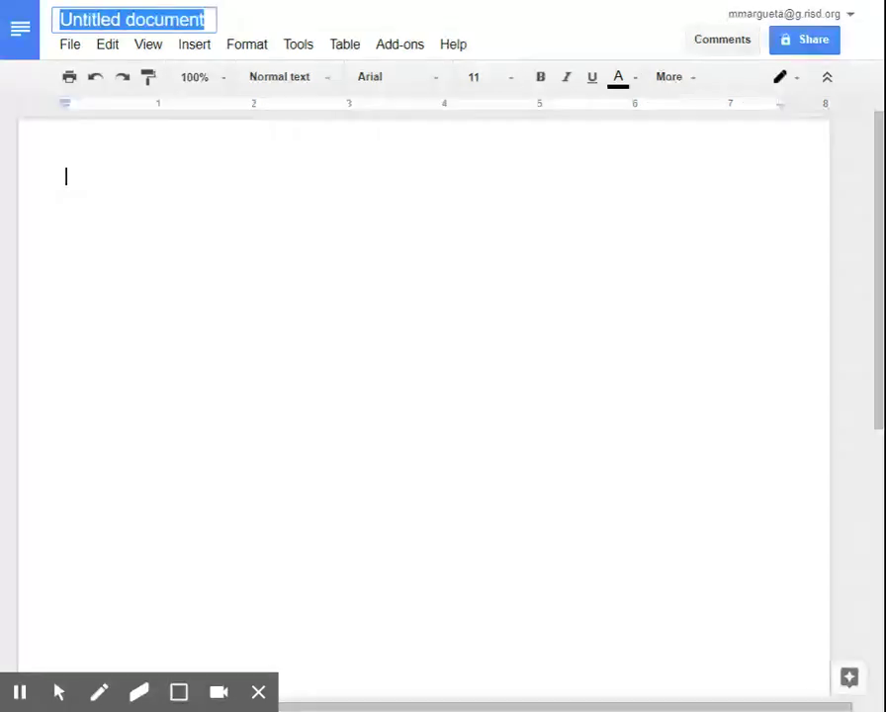
{"action": "type", "text": "Current Event Ass"}
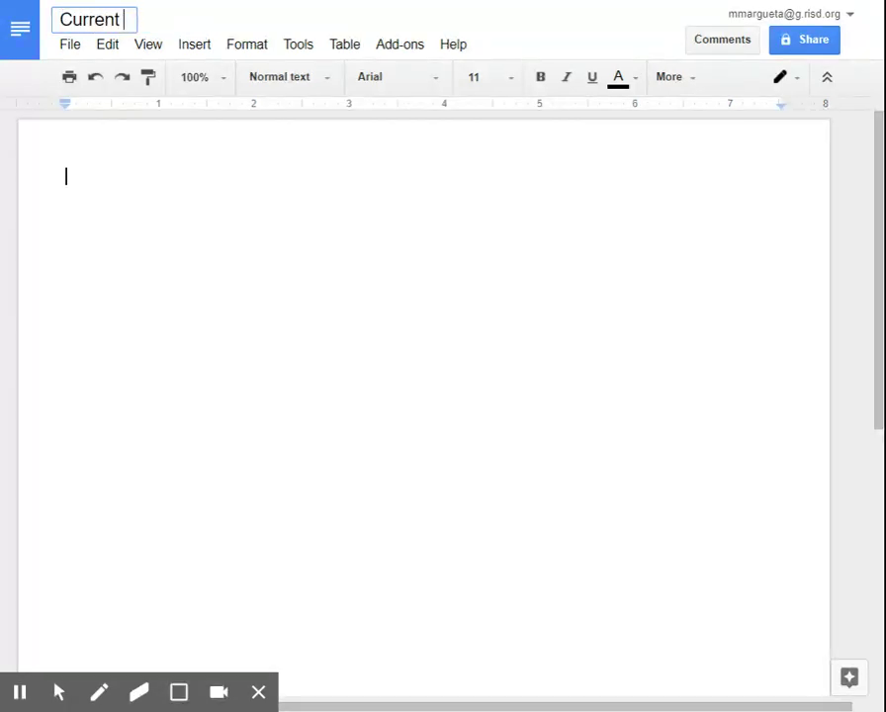
{"action": "type", "text": "ig"}
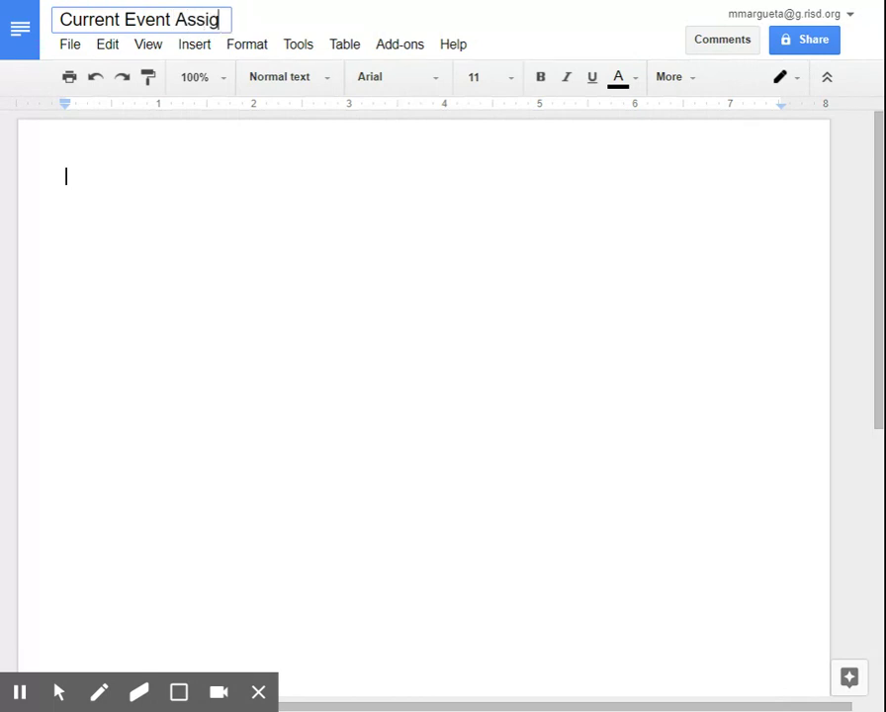
{"action": "type", "text": "nment Rubric Template"}
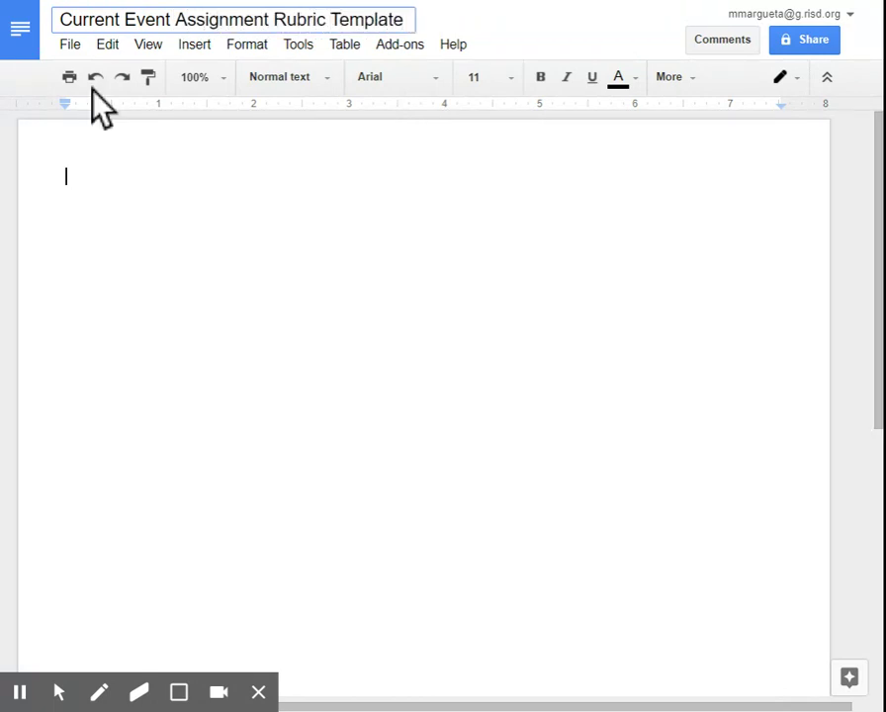
{"action": "left_click", "coordinate": [123, 170]}
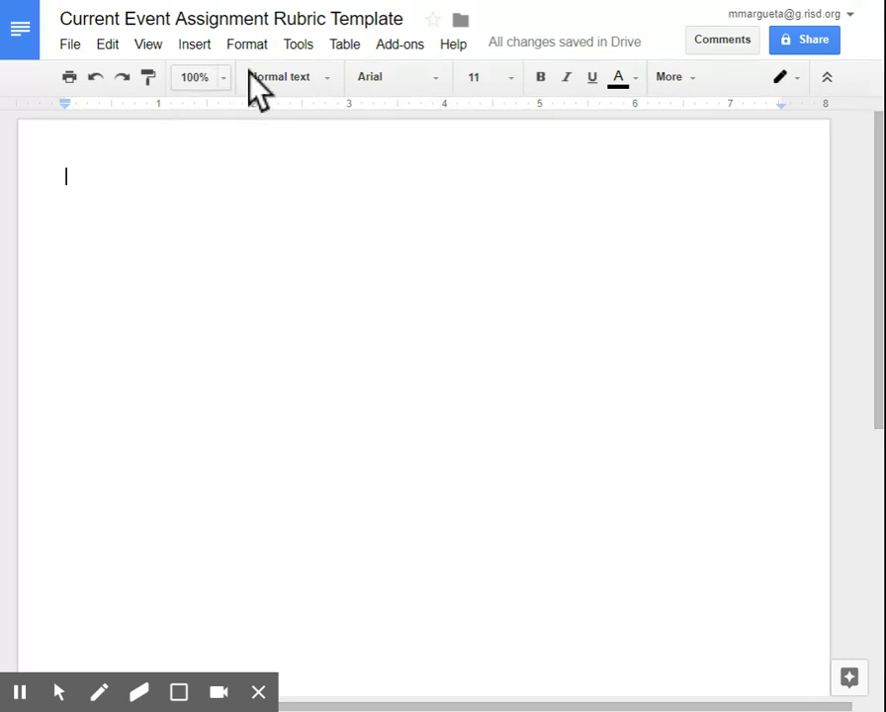
Step: Start Score Rubric in OrangeSlice: Teacher Rubric and choose the Great, Good, Average, Needs More performance levels
{"action": "left_click", "coordinate": [390, 43]}
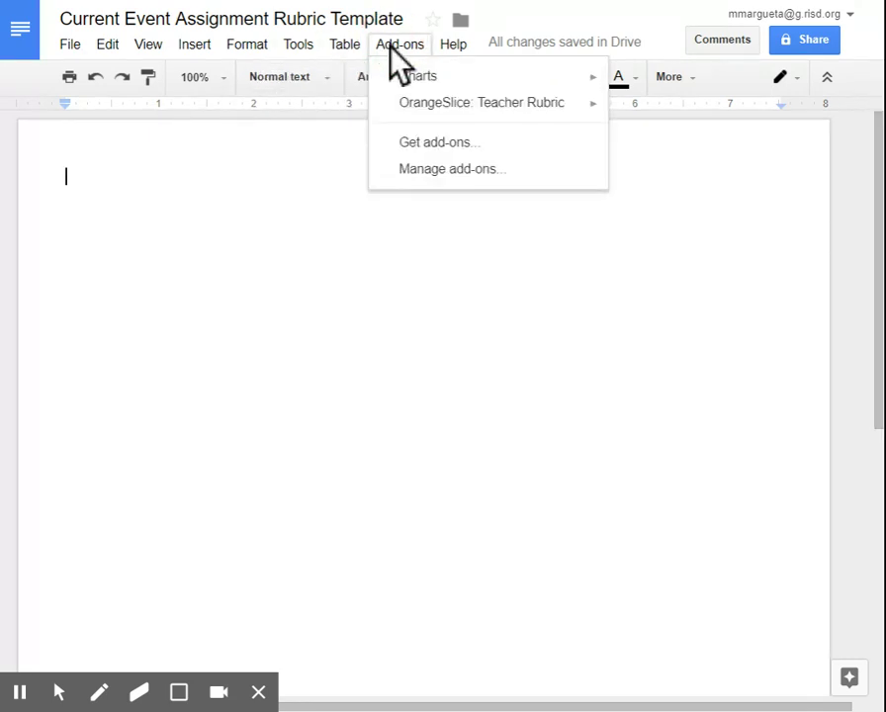
{"action": "mouse_move", "coordinate": [459, 109]}
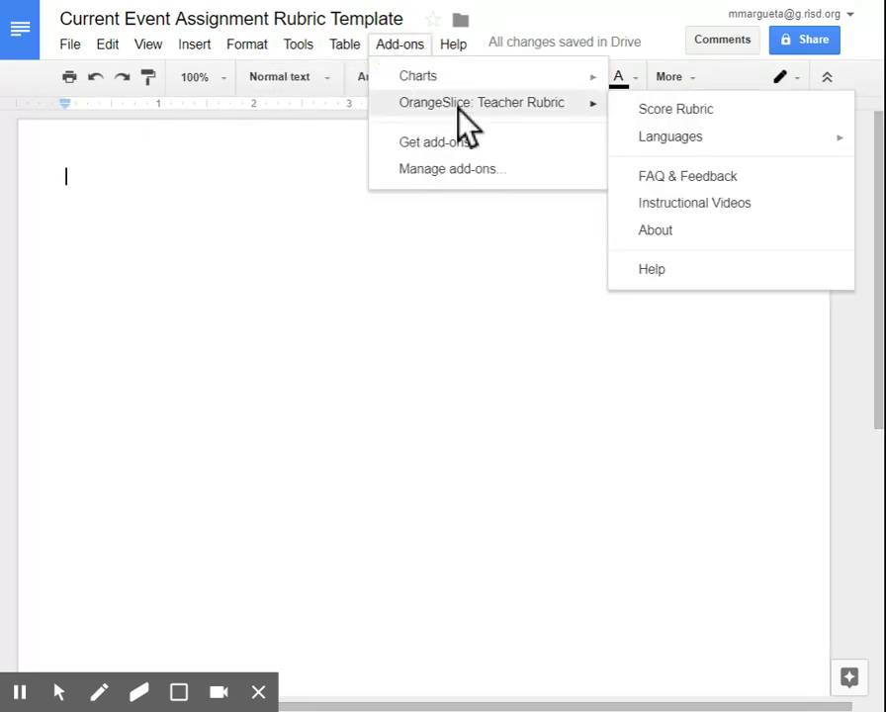
{"action": "left_click", "coordinate": [648, 109]}
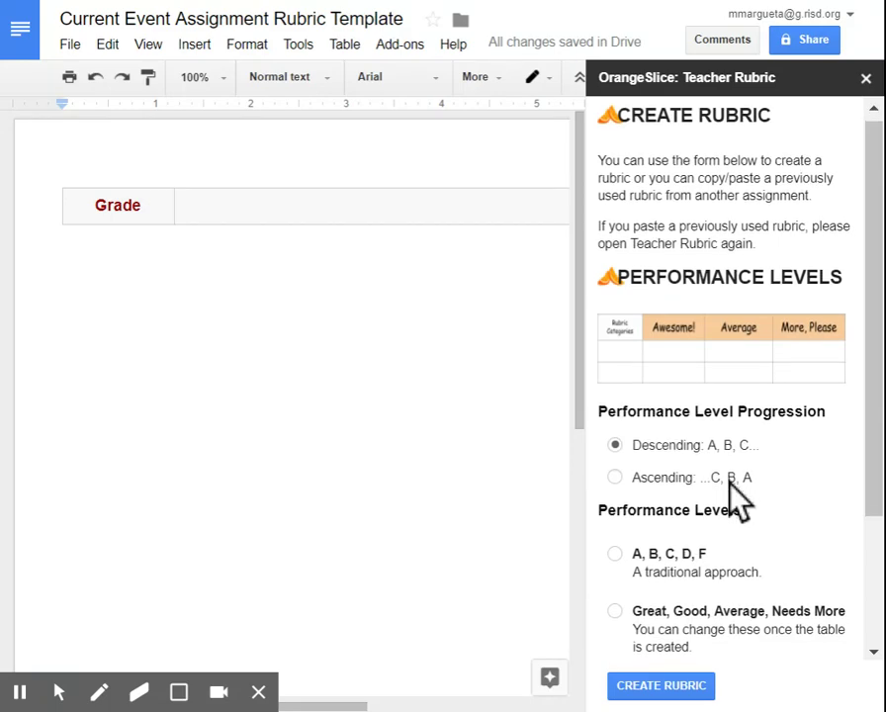
{"action": "scroll", "coordinate": [735, 494], "scroll_direction": "down", "scroll_amount": 3}
{"action": "scroll", "coordinate": [735, 499], "scroll_direction": "down", "scroll_amount": 2}
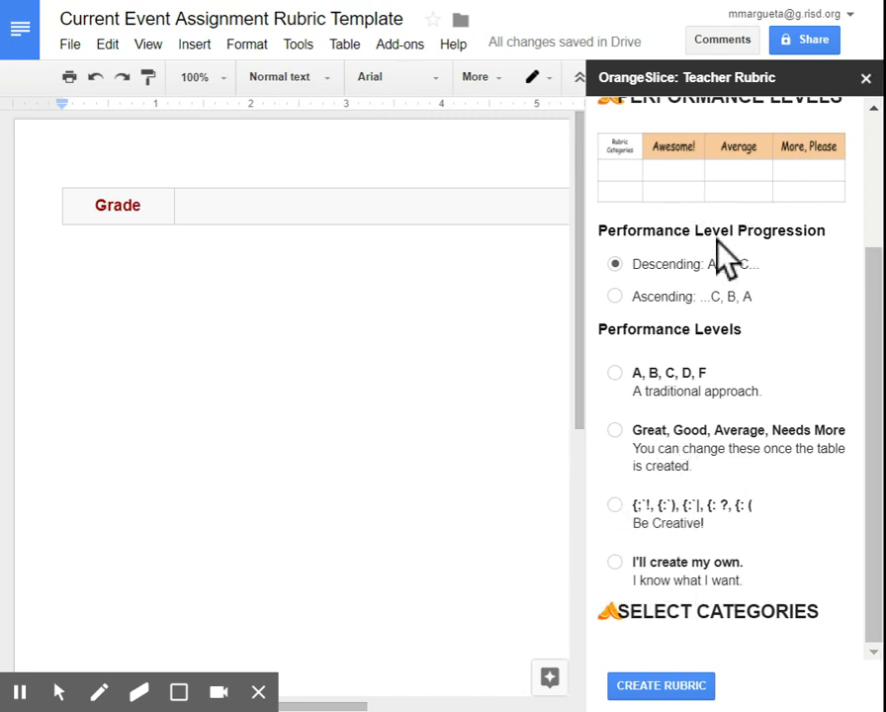
{"action": "left_click", "coordinate": [646, 376]}
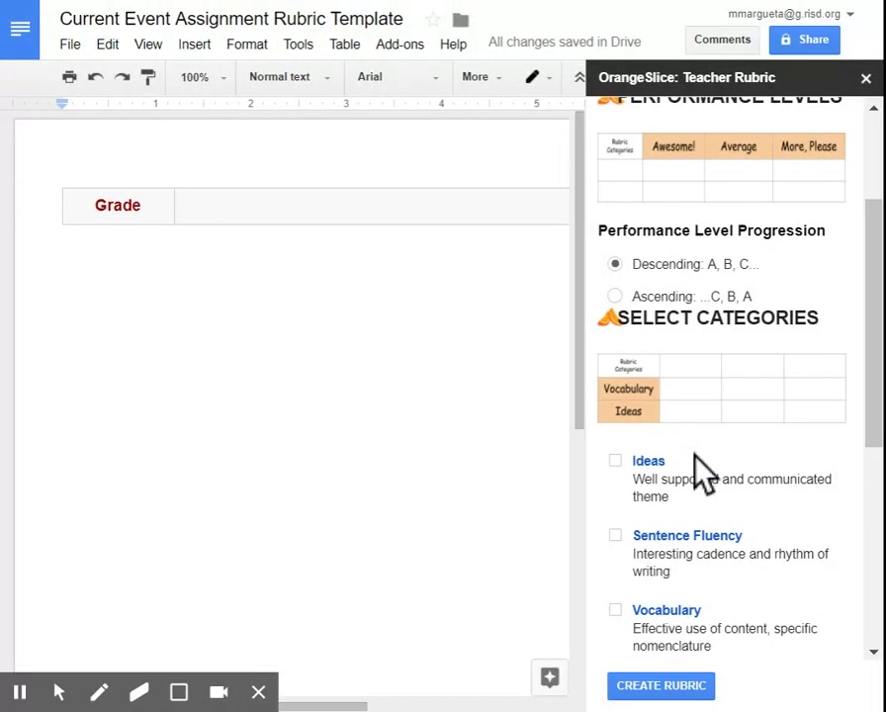
Step: Include the Vocabulary category and the "I got this one!" blank row, and create the rubric
{"action": "scroll", "coordinate": [698, 486], "scroll_direction": "down", "scroll_amount": 3}
{"action": "scroll", "coordinate": [697, 486], "scroll_direction": "down", "scroll_amount": 2}
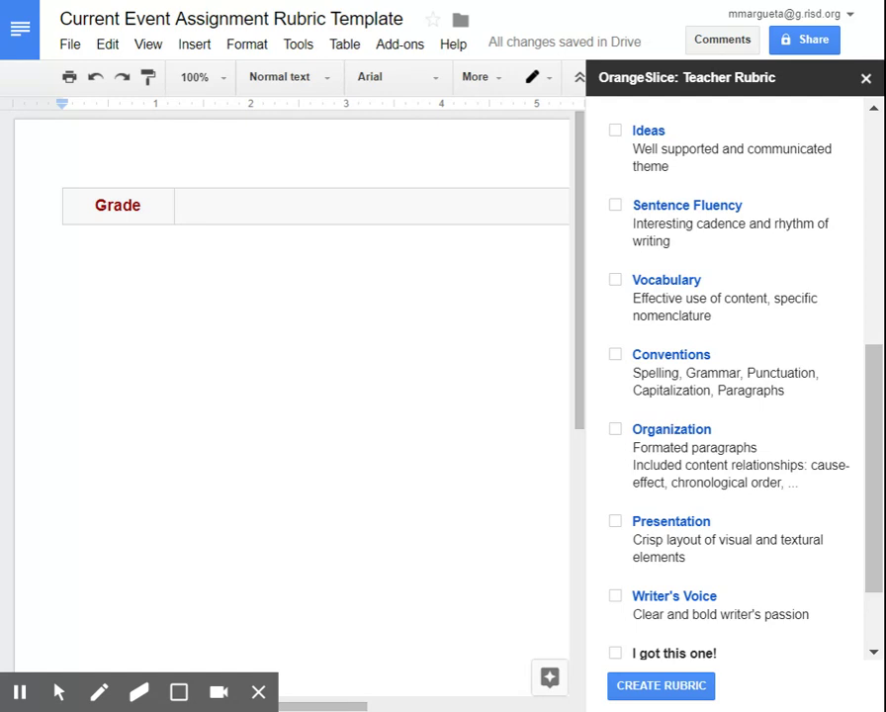
{"action": "left_click", "coordinate": [615, 281]}
{"action": "scroll", "coordinate": [787, 479], "scroll_direction": "down", "scroll_amount": 2}
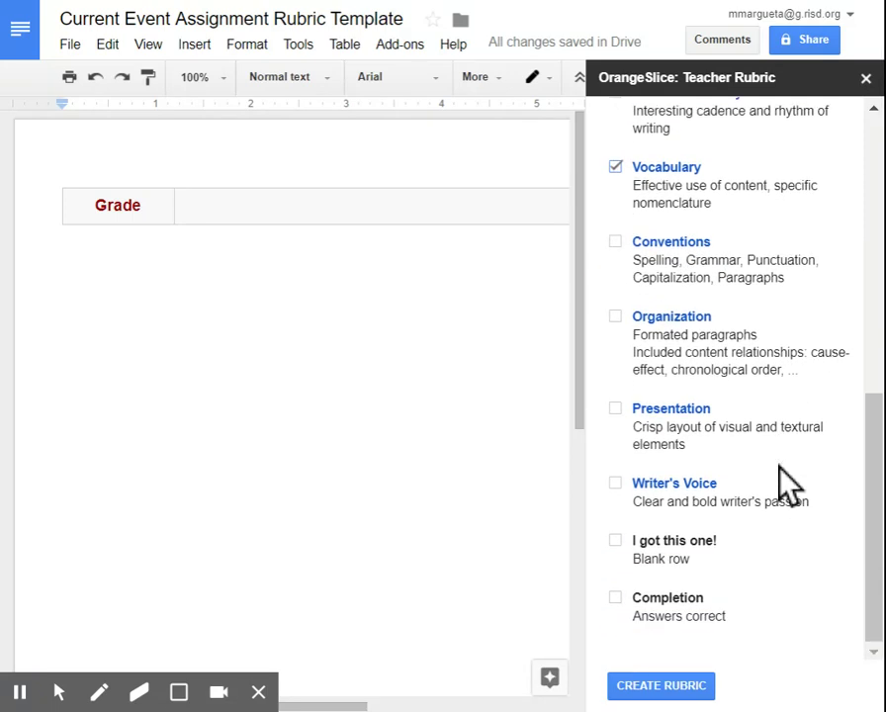
{"action": "left_click", "coordinate": [616, 541]}
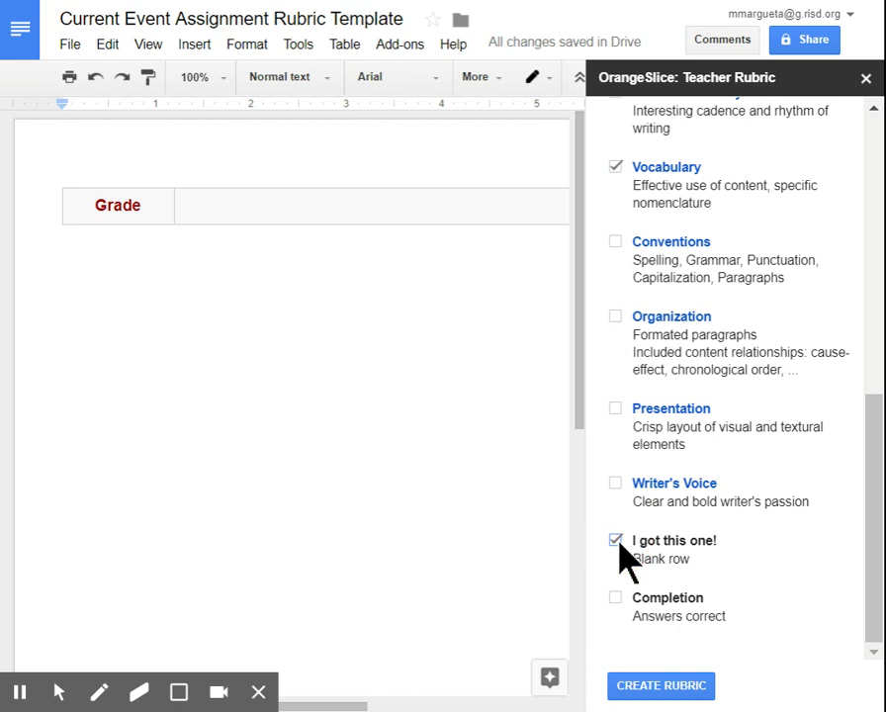
{"action": "left_click", "coordinate": [662, 684]}
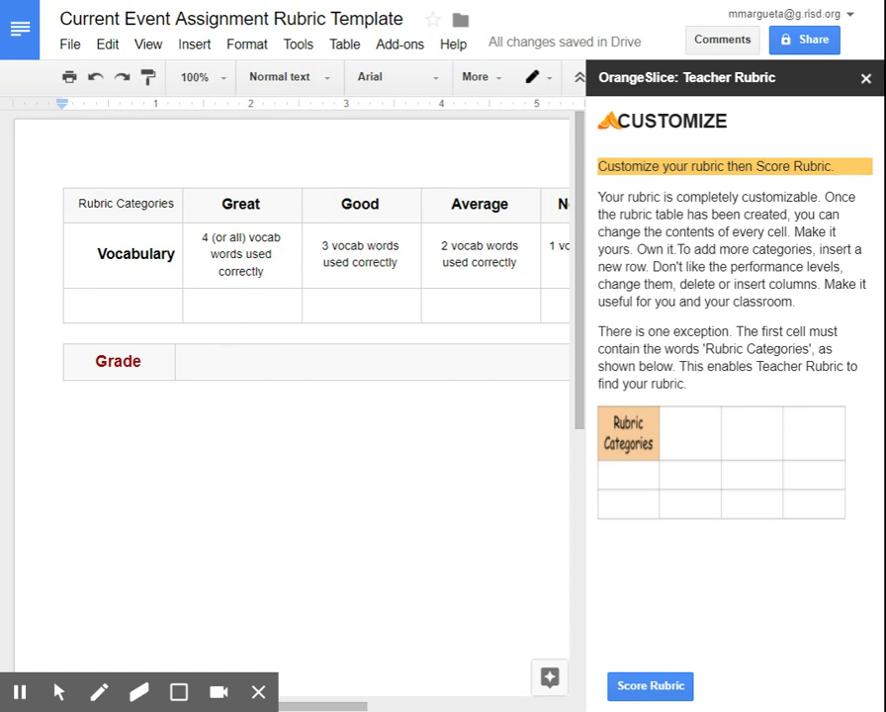
Step: Add two more blank rows at the end of the rubric table, below its existing blank row
{"action": "left_click", "coordinate": [319, 708]}
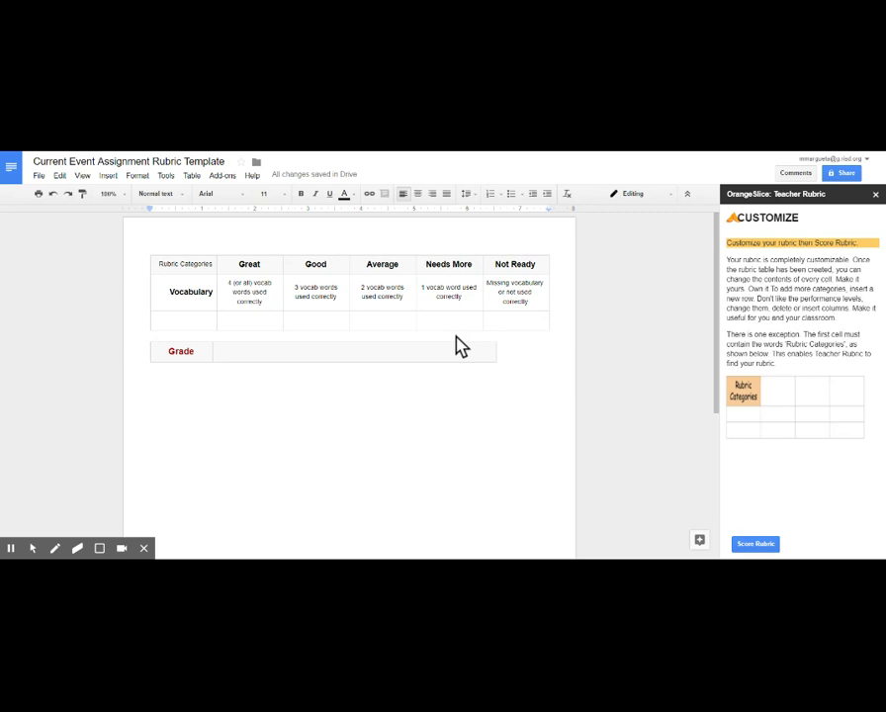
{"action": "left_click", "coordinate": [525, 324]}
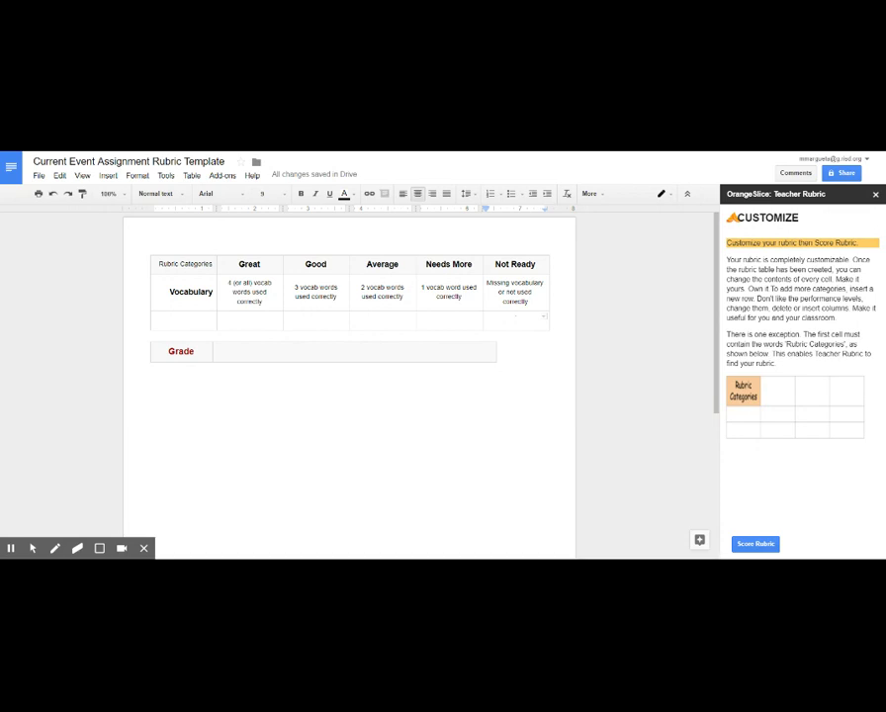
{"action": "key", "text": "Tab"}
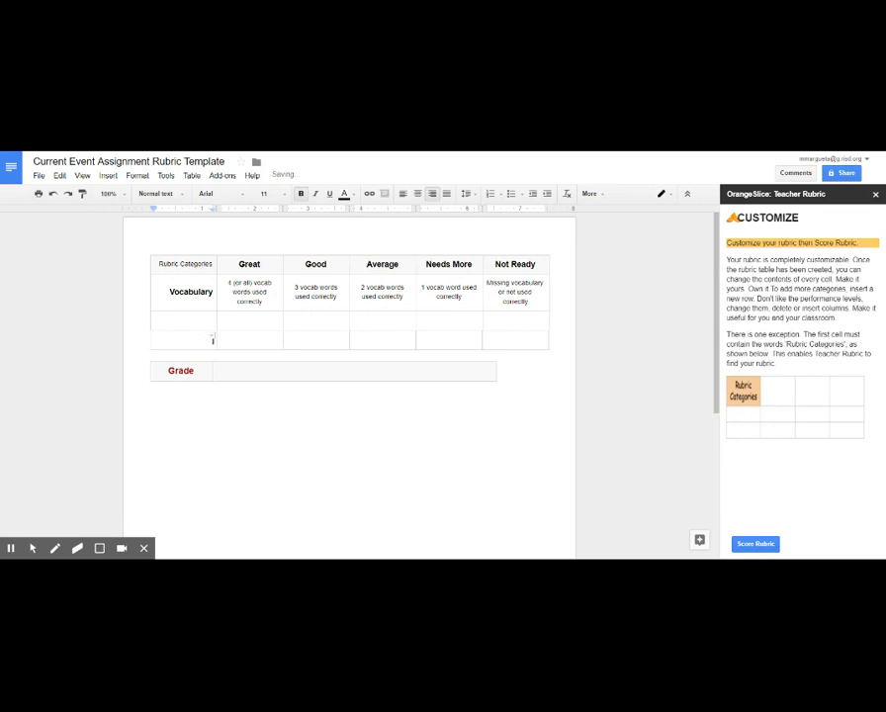
{"action": "left_click", "coordinate": [513, 348]}
{"action": "key", "text": "Tab"}
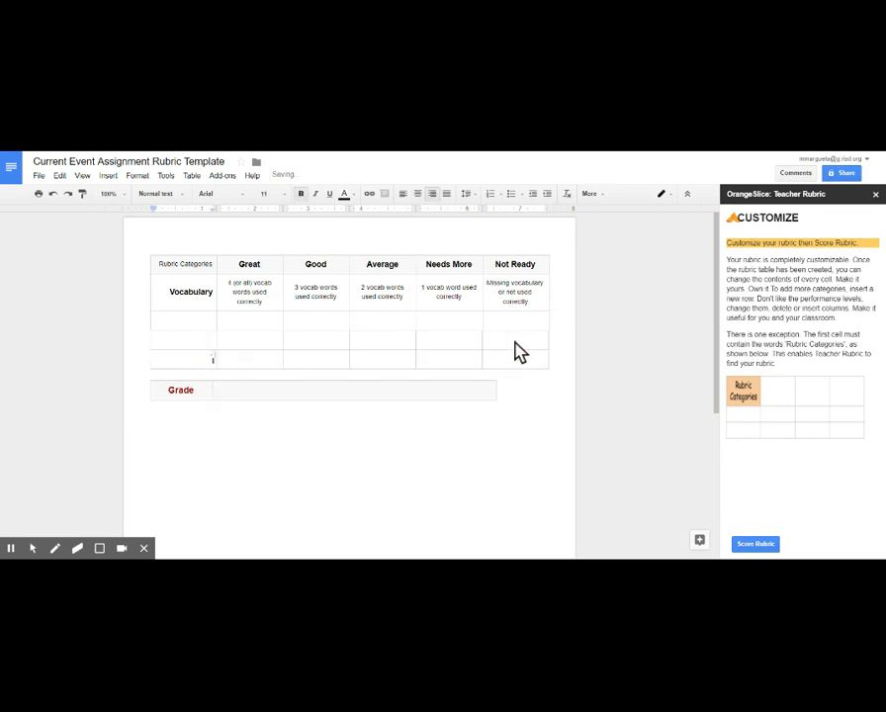
Step: Add another blank row at the end of the rubric table and delete that row again
{"action": "left_click", "coordinate": [514, 367]}
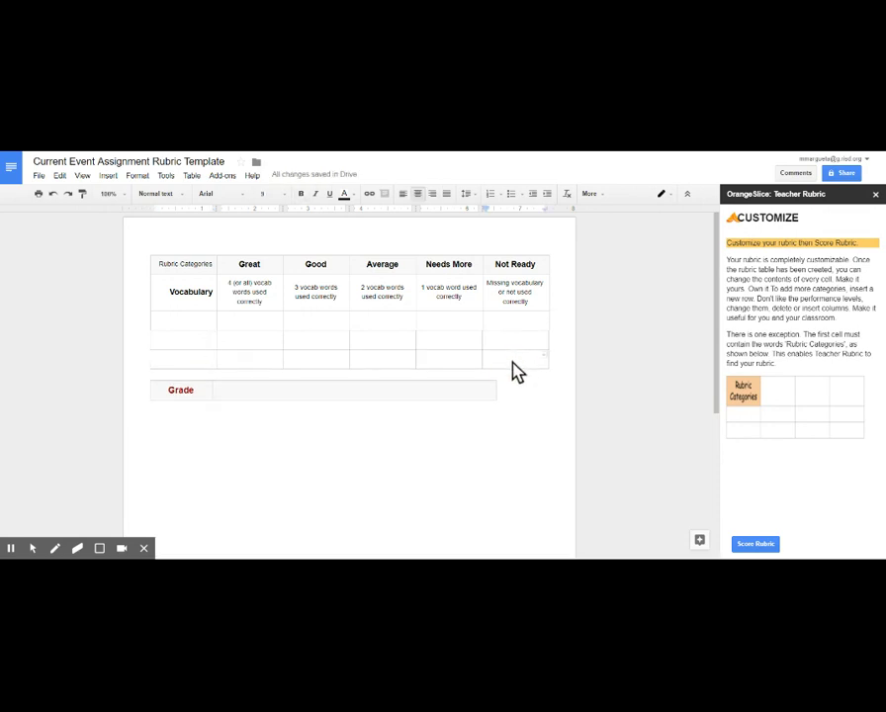
{"action": "key", "text": "Tab"}
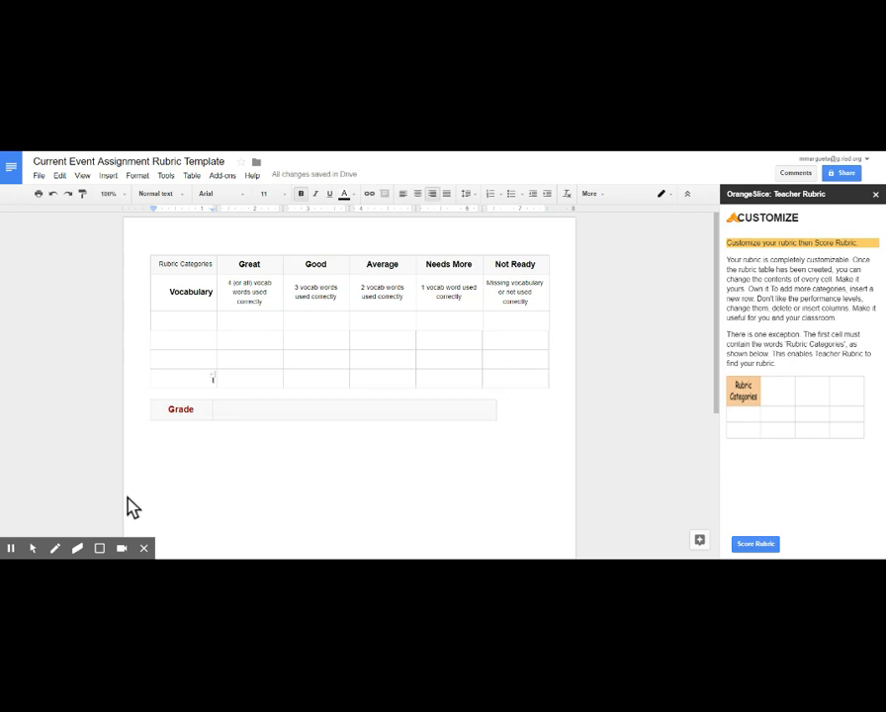
{"action": "left_click", "coordinate": [9, 550]}
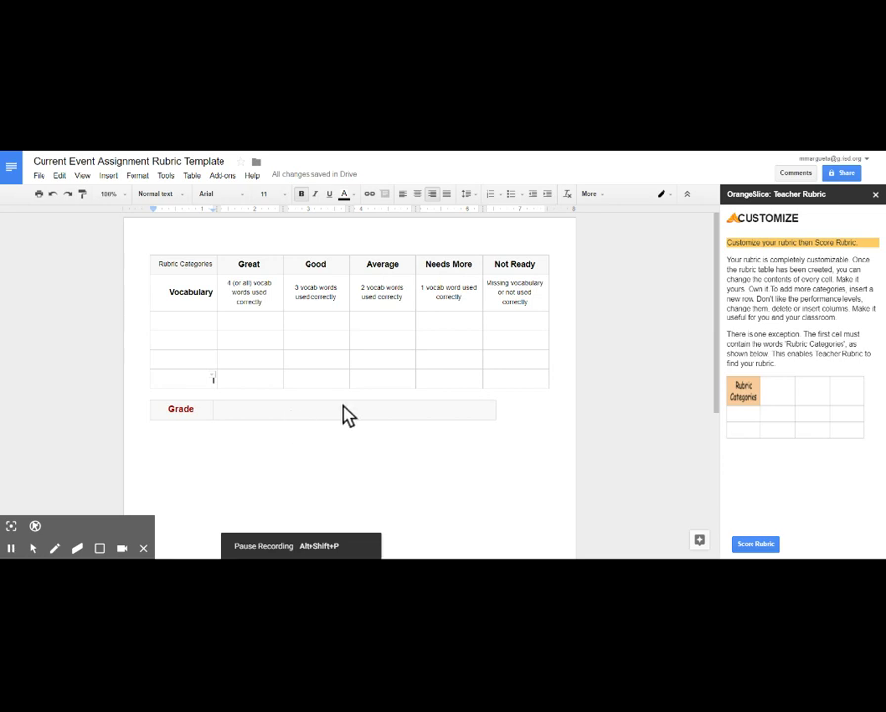
{"action": "left_click_drag", "start_coordinate": [508, 383], "coordinate": [207, 385]}
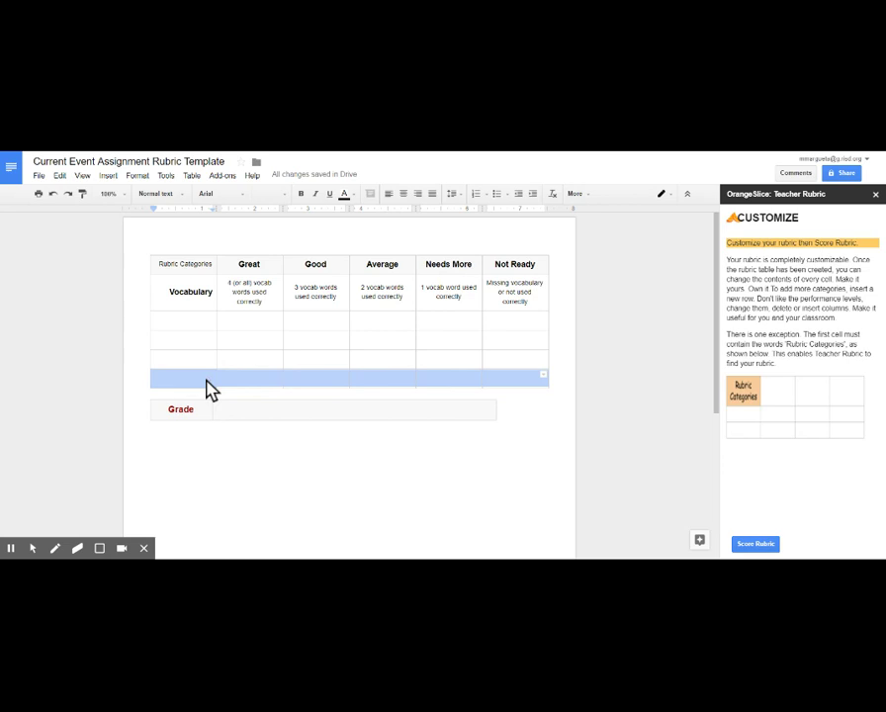
{"action": "right_click", "coordinate": [206, 381]}
{"action": "left_click", "coordinate": [234, 416]}
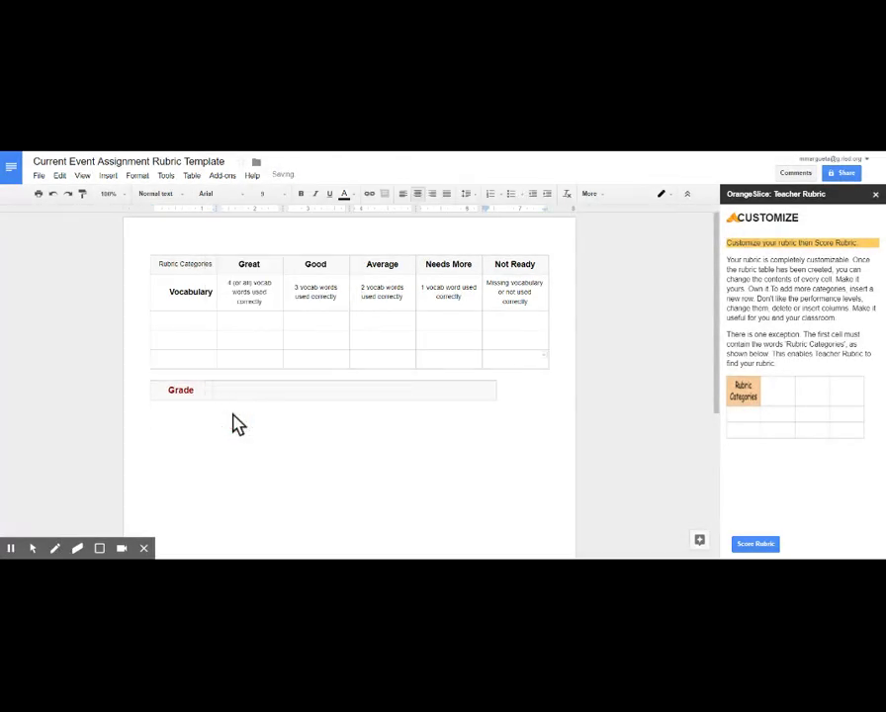
Step: Name the three empty rubric categories Article Source, Summary and Connection to Class, in that order
{"action": "left_click", "coordinate": [199, 325]}
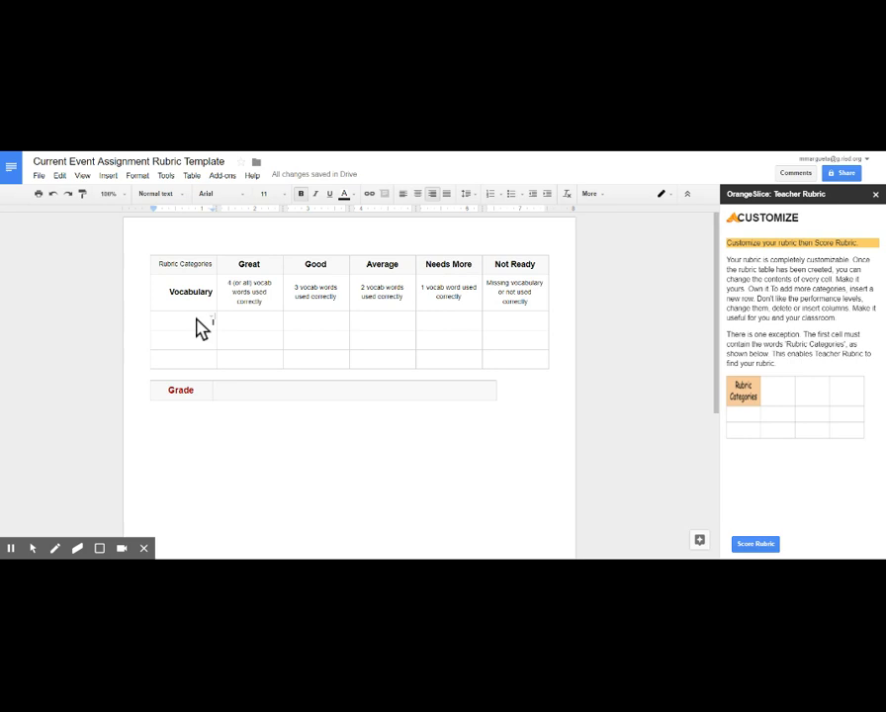
{"action": "type", "text": "Article Source"}
{"action": "key", "text": "Down"}
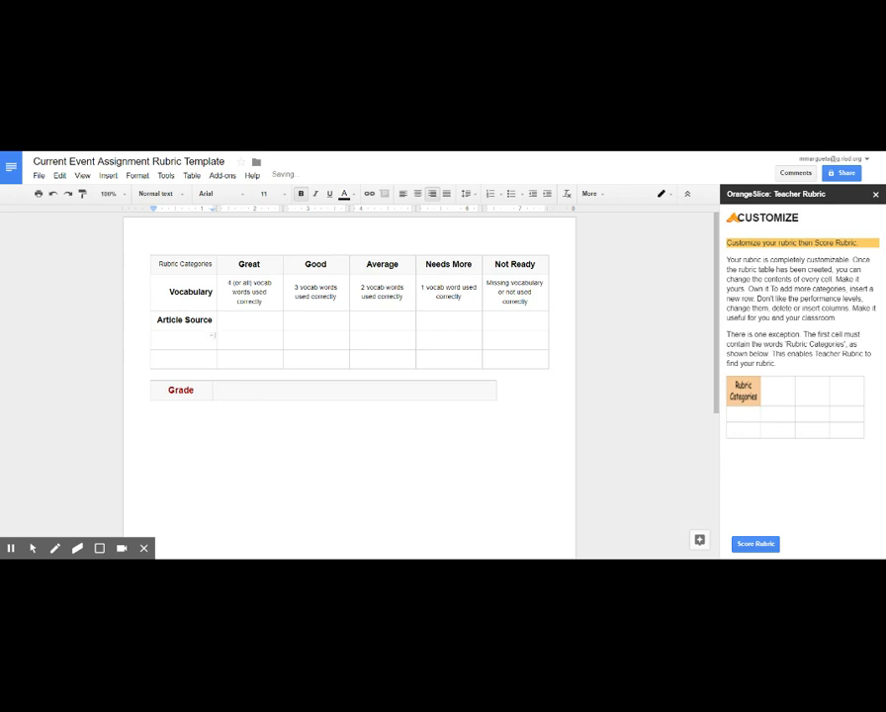
{"action": "type", "text": "Summary"}
{"action": "key", "text": "Down"}
{"action": "type", "text": "Connection to"}
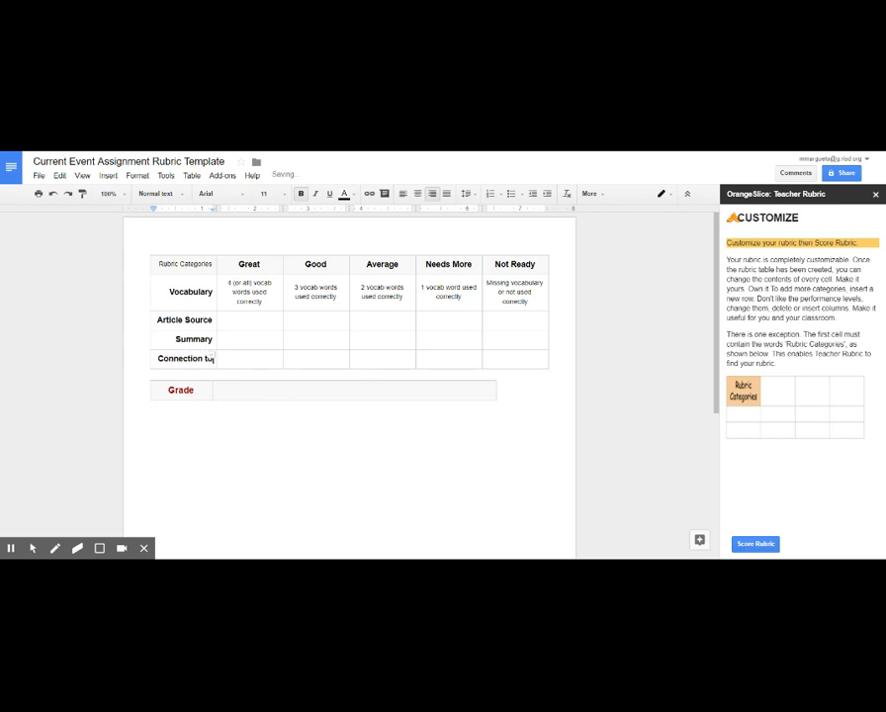
{"action": "type", "text": " Class"}
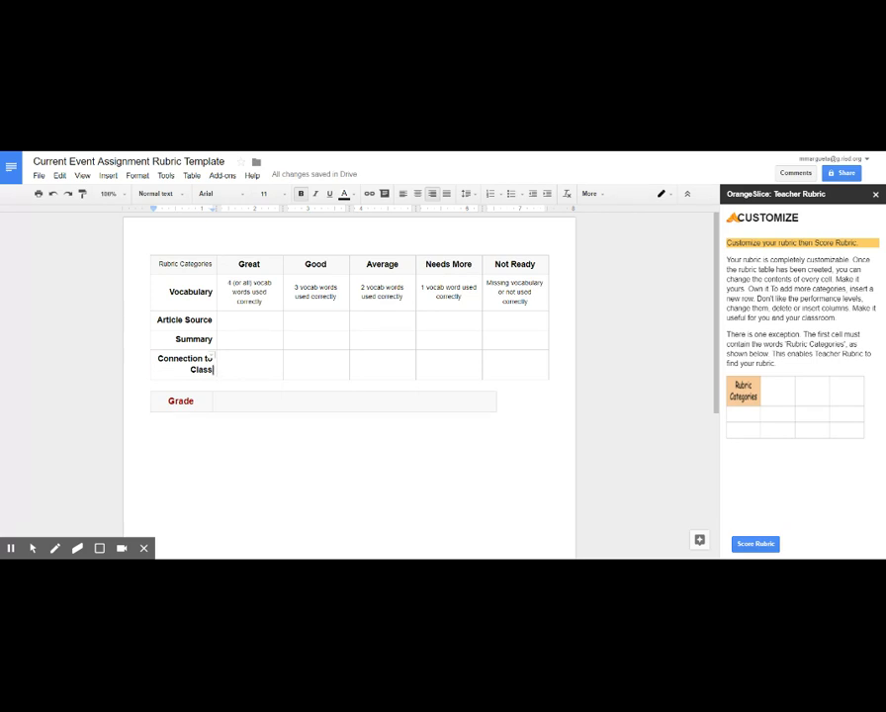
Step: In the Article Source row, enter "Article is from a viable source" under Great and "Article is not from a viable source" under Not Ready
{"action": "left_click", "coordinate": [256, 322]}
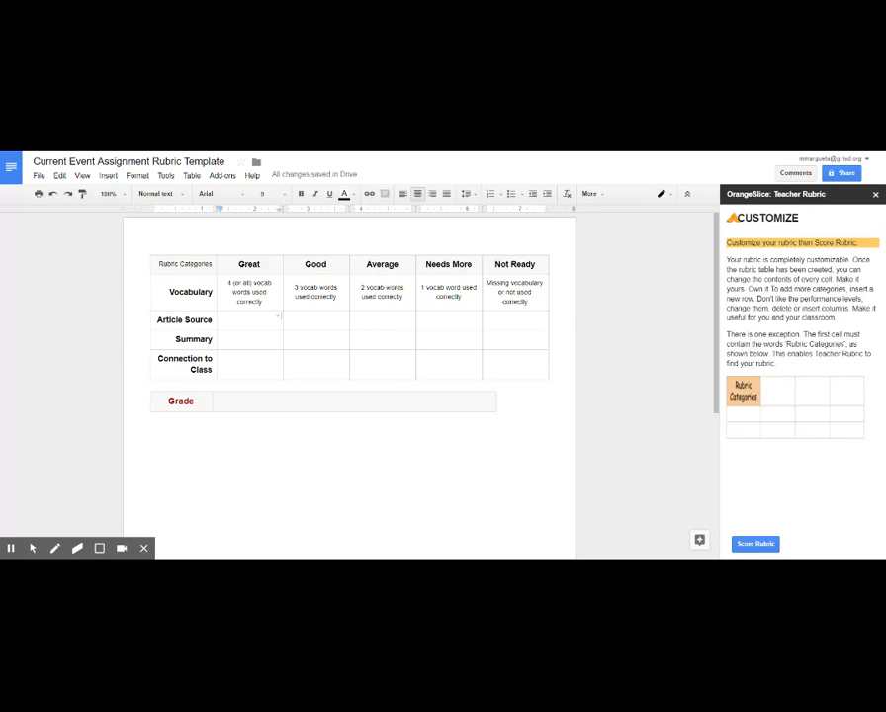
{"action": "left_click", "coordinate": [417, 341]}
{"action": "type", "text": "Article is from a viable source\t\t\t\tArticle is not from a viable source"}
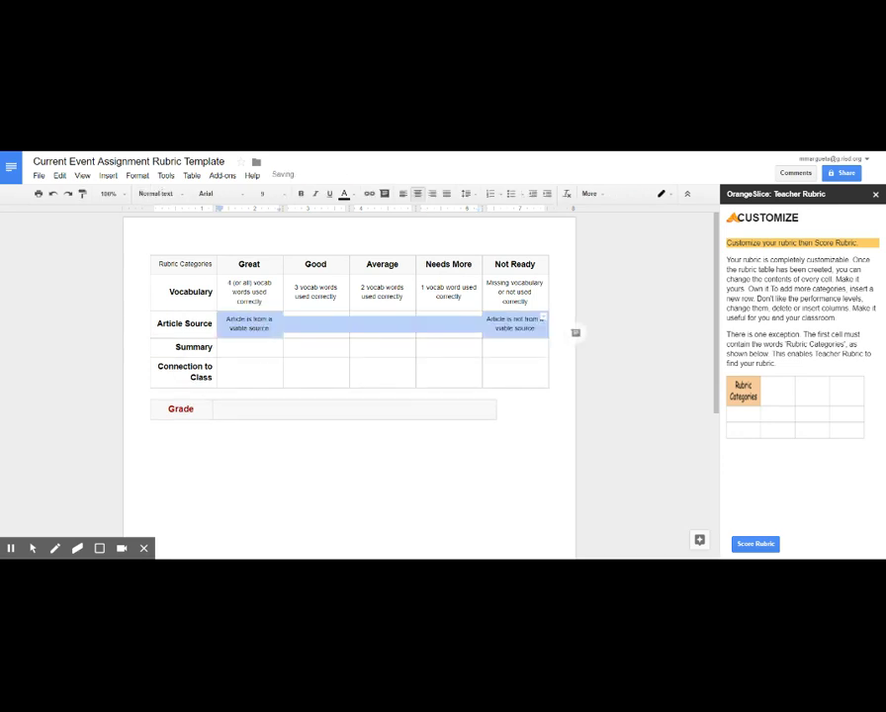
Step: Fill the Summary row with descriptors from "Summary is correct, complete, and comprehensive" under Great to "Summary is either plagiarized or missing" under Not Ready
{"action": "left_click", "coordinate": [304, 571]}
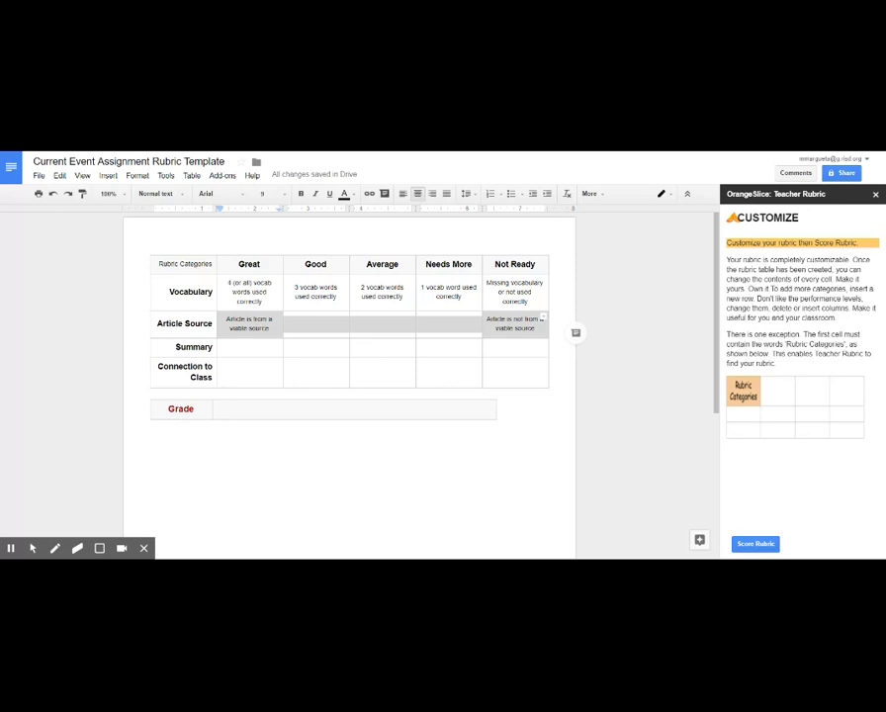
{"action": "left_click", "coordinate": [289, 372]}
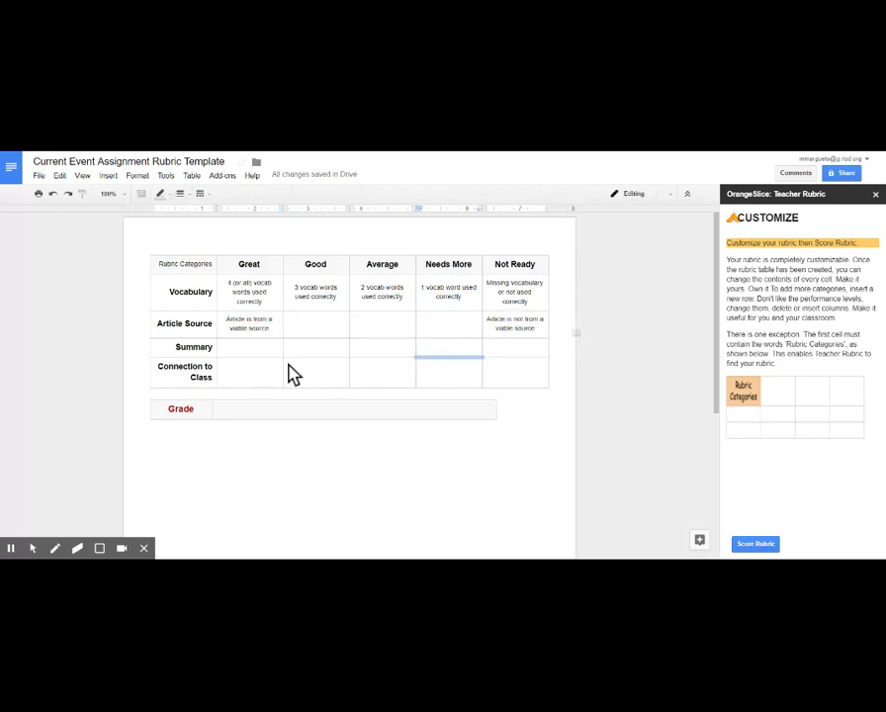
{"action": "left_click", "coordinate": [245, 356]}
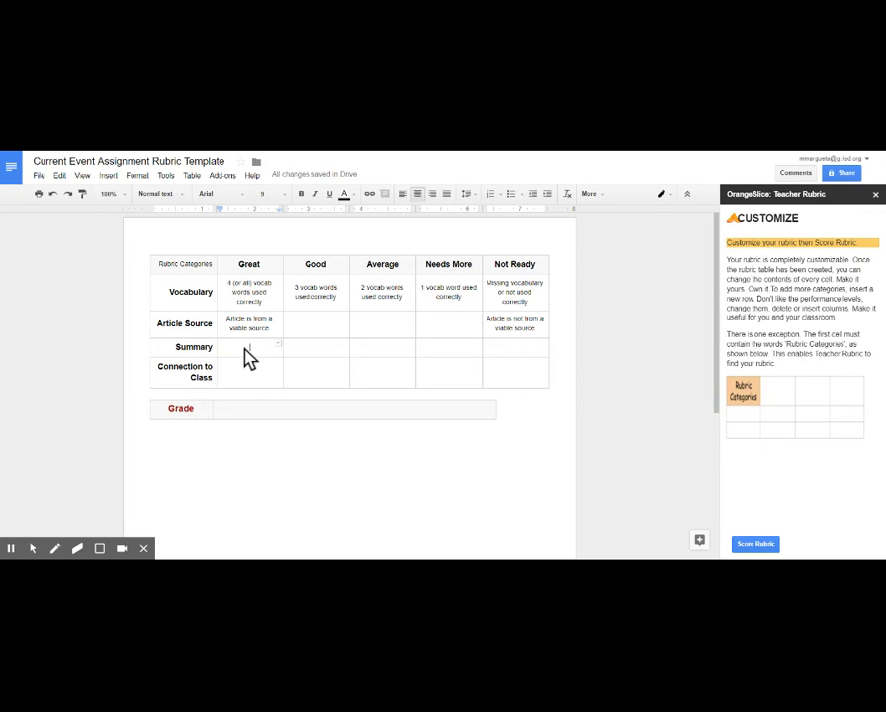
{"action": "type", "text": "Summary is correct, complete, and comprehensive\tSummary is mostly correct and comprehensive\tSummary covers a part of the article, but either misses the point or does not address all of the key issues\tSummary does not fully discuss the article\tSummary is either plagiarized or missing"}
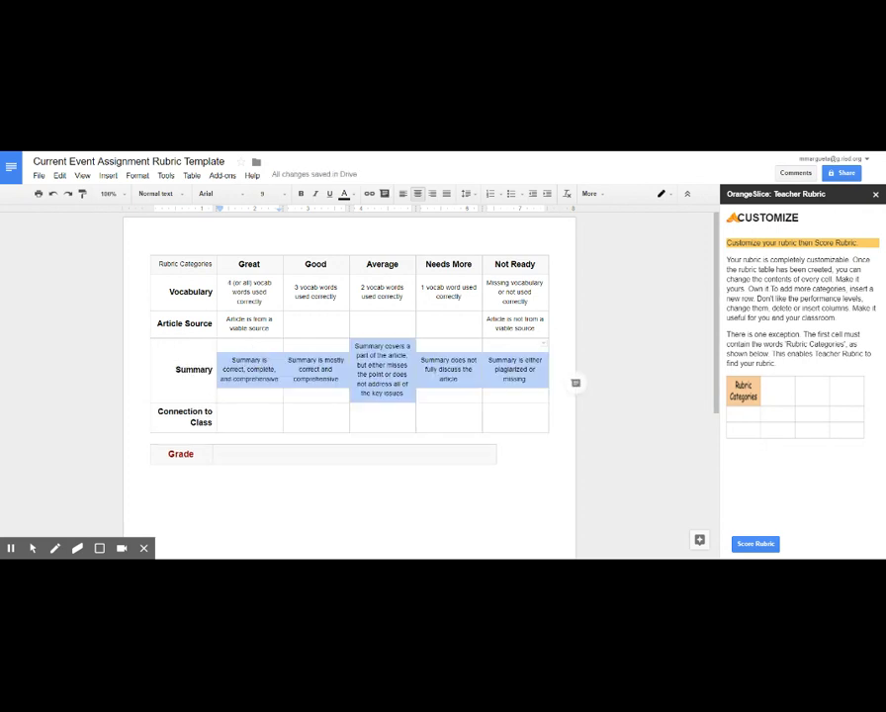
Step: Fill the Connection to Class row with descriptors of how clearly the paragraph connects to a class concept, down to "plagiarized or missing" under Not Ready
{"action": "left_click", "coordinate": [336, 570]}
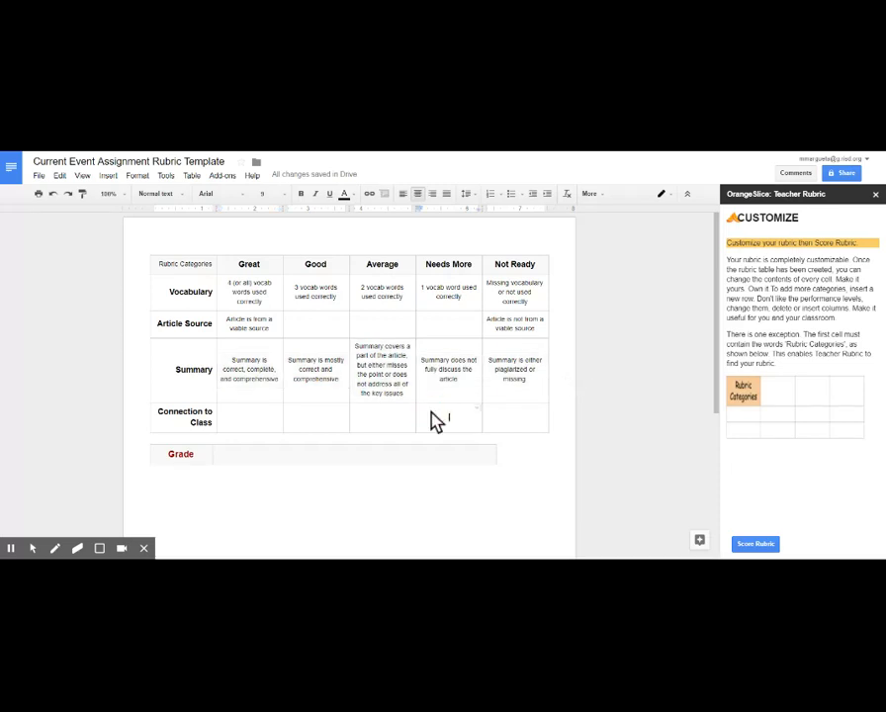
{"action": "left_click", "coordinate": [248, 411]}
{"action": "type", "text": "Paragraph accurately connects to a concept from class in a clear, coherent manner.\tParagraph connects to a concept from class.\tParagraph attempts to connect to a concept from class, but it is not very clear.\tParagraph does not attempt to connect to a class concept, or it is so unclear that the connection is lost on the reader.\tConnection paragraph is either plagiarized or missing."}
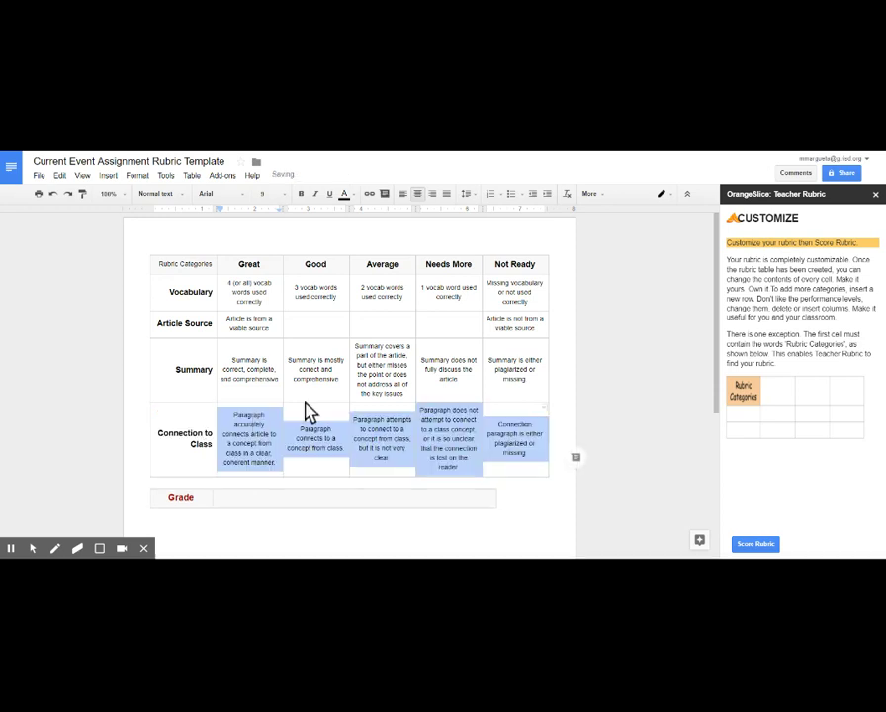
{"action": "left_click", "coordinate": [466, 494]}
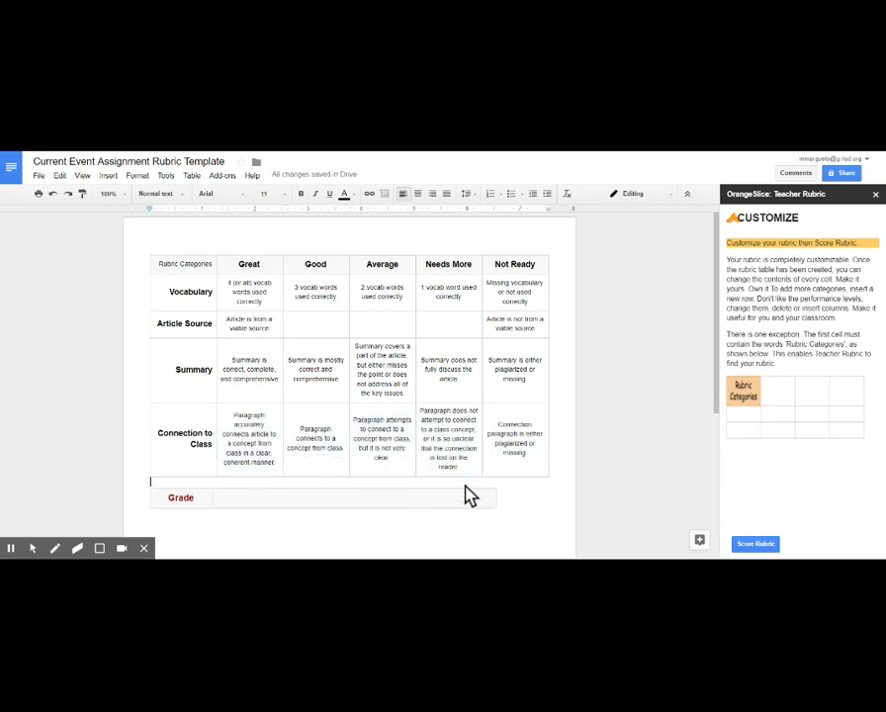
Step: Proceed to scoring the rubric with the Analysis rubric type and set the assignment to 100 total points
{"action": "left_click", "coordinate": [757, 544]}
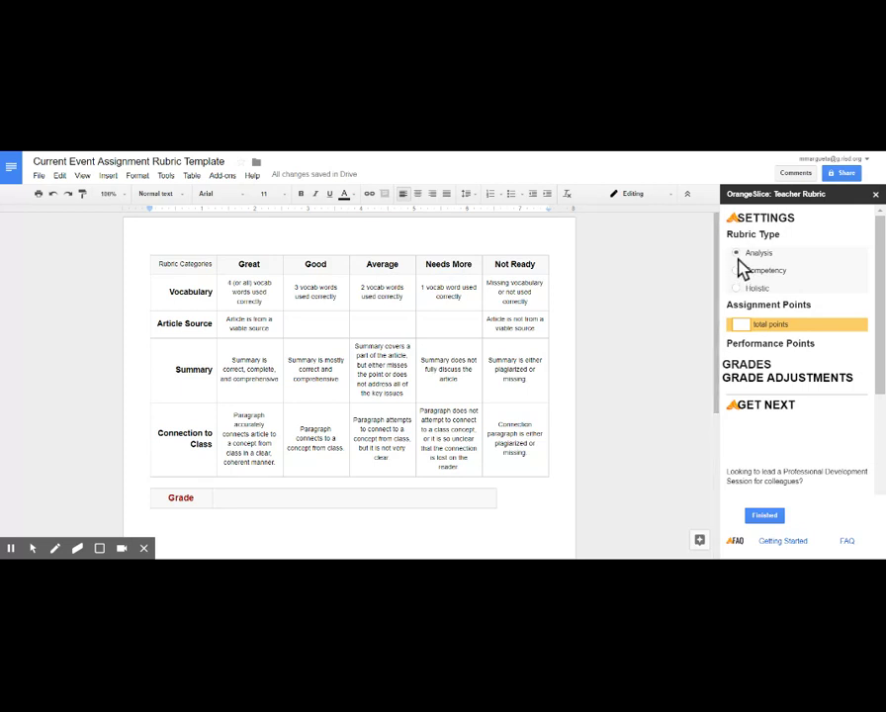
{"action": "left_click", "coordinate": [738, 324]}
{"action": "type", "text": "100"}
{"action": "left_click", "coordinate": [766, 516]}
Step: Use the 0 to 25 points scale and set Great to 25, Good to 20, Average to 15, Needs More to 10 and Not Ready to 5
{"action": "left_click", "coordinate": [767, 287]}
{"action": "left_click", "coordinate": [775, 287]}
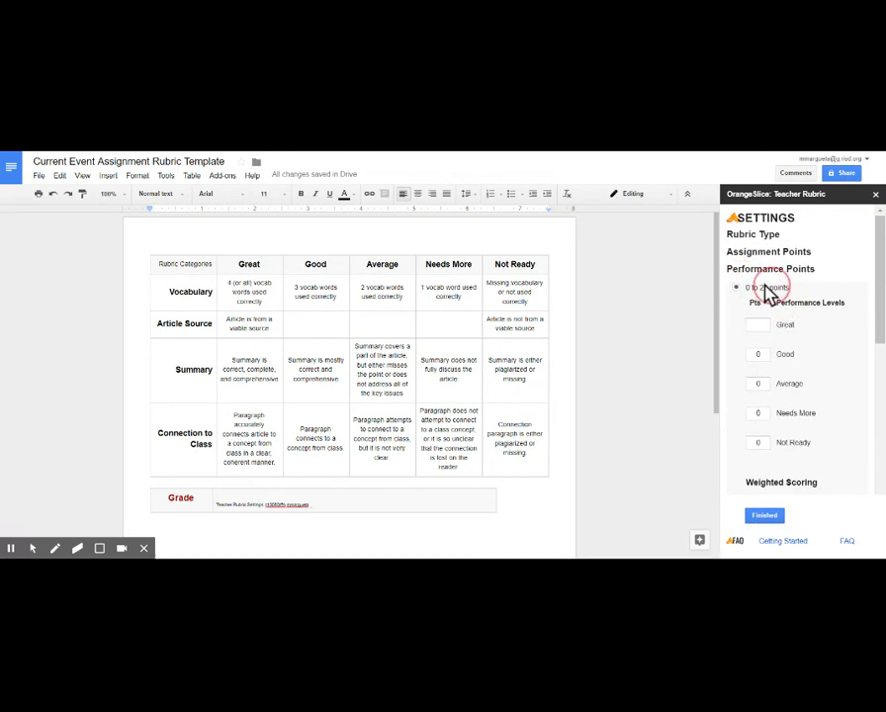
{"action": "left_click", "coordinate": [753, 302]}
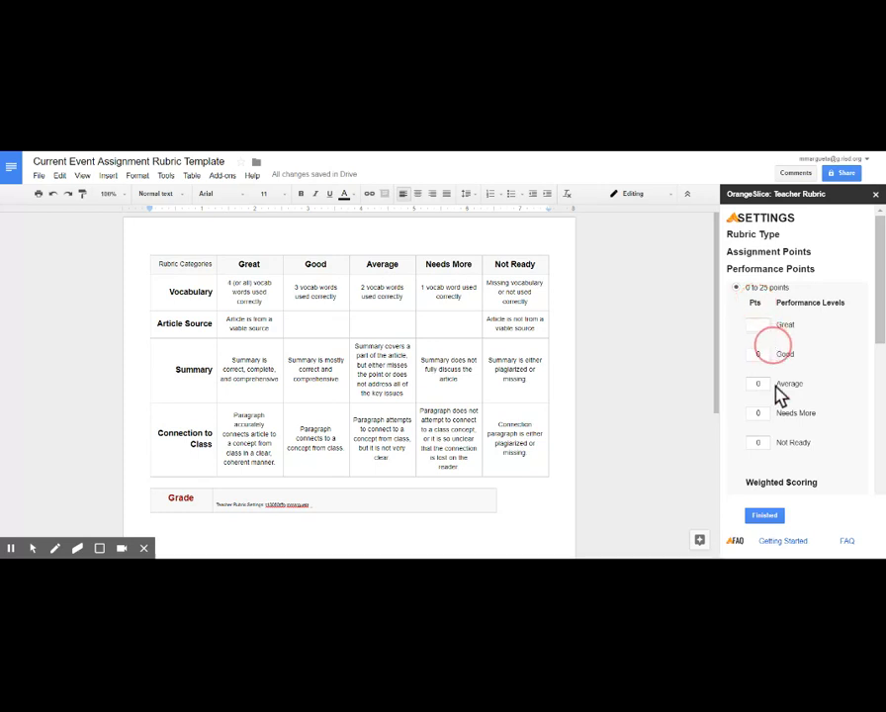
{"action": "left_click", "coordinate": [755, 323]}
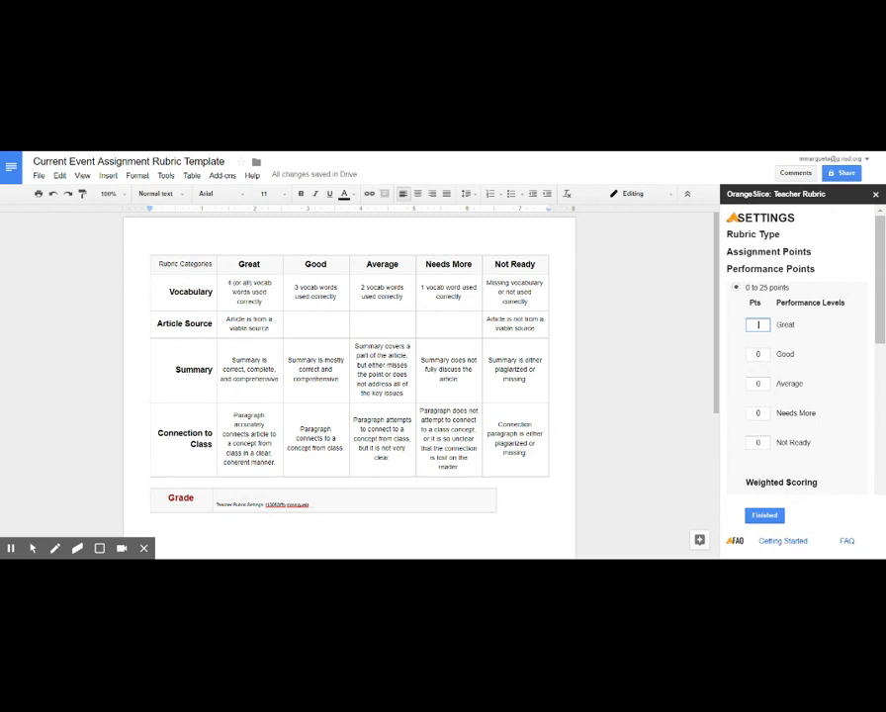
{"action": "type", "text": "25"}
{"action": "left_click", "coordinate": [765, 354]}
{"action": "type", "text": "20"}
{"action": "left_click", "coordinate": [761, 383]}
{"action": "type", "text": "15"}
{"action": "left_click", "coordinate": [761, 412]}
{"action": "type", "text": "10"}
{"action": "left_click", "coordinate": [759, 441]}
{"action": "type", "text": "5"}
Step: Set the rubric's weighted scoring to Weighted Categories
{"action": "scroll", "coordinate": [785, 469], "scroll_direction": "down", "scroll_amount": 3}
{"action": "scroll", "coordinate": [801, 342], "scroll_direction": "down", "scroll_amount": 1}
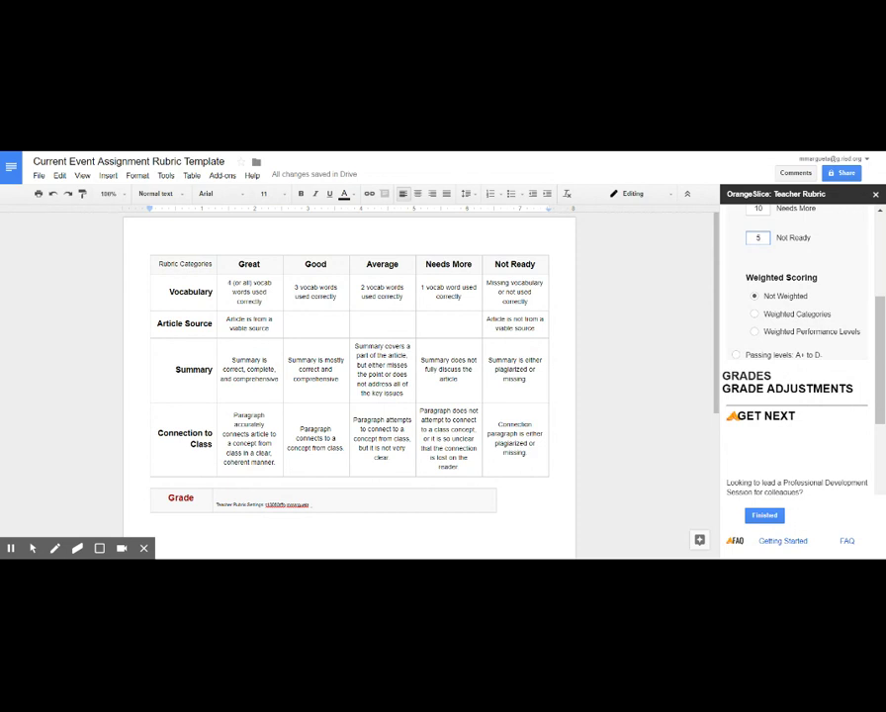
{"action": "left_click", "coordinate": [755, 314]}
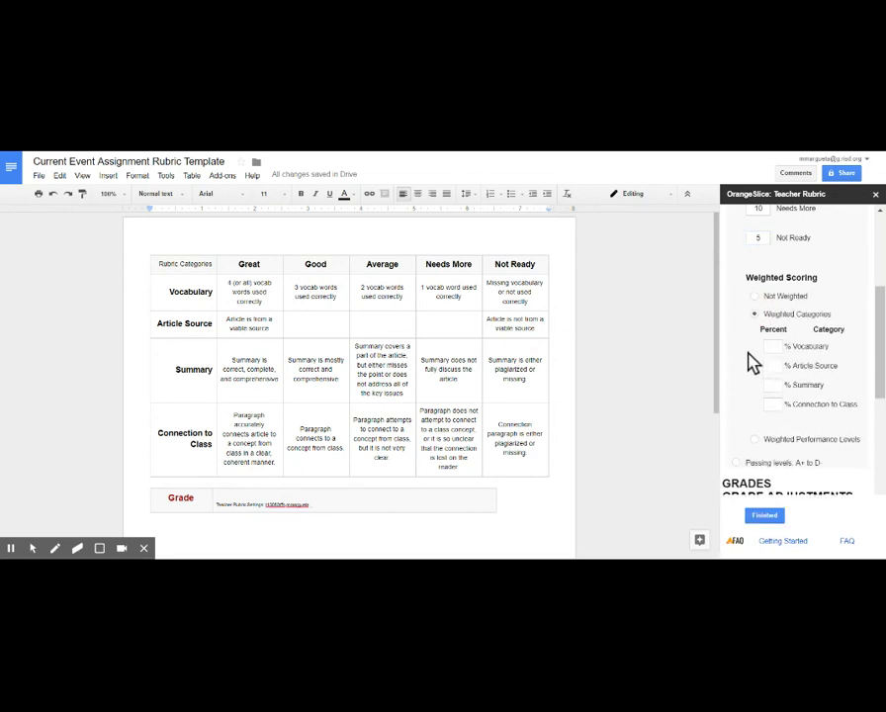
{"action": "scroll", "coordinate": [751, 362], "scroll_direction": "down", "scroll_amount": 2}
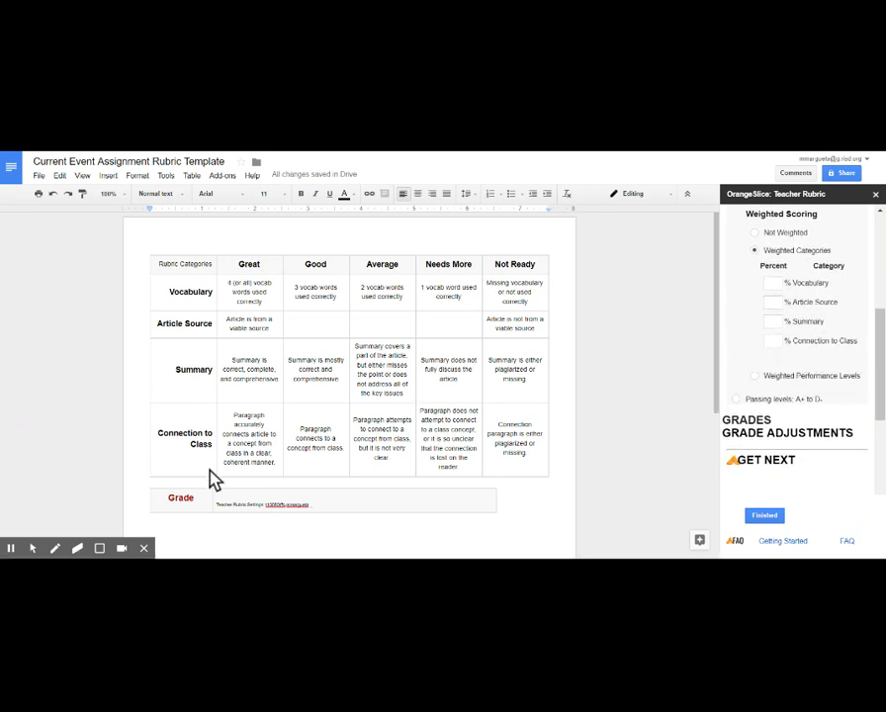
{"action": "left_click", "coordinate": [11, 548]}
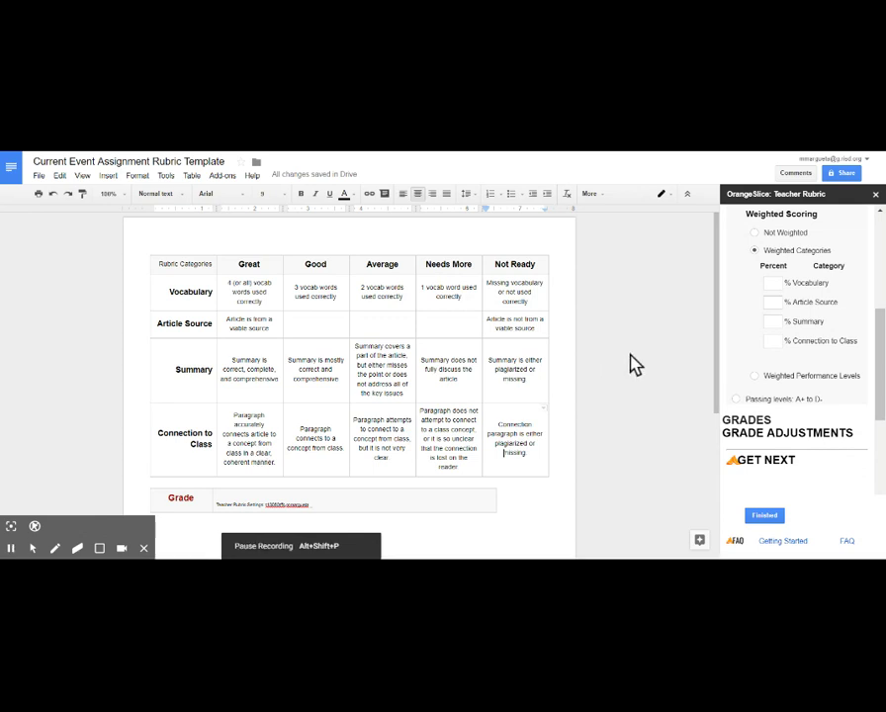
Step: Set the category weights to 20% Vocabulary, 10% Article Source, 35% Summary and 35% Connection to Class
{"action": "left_click", "coordinate": [772, 284]}
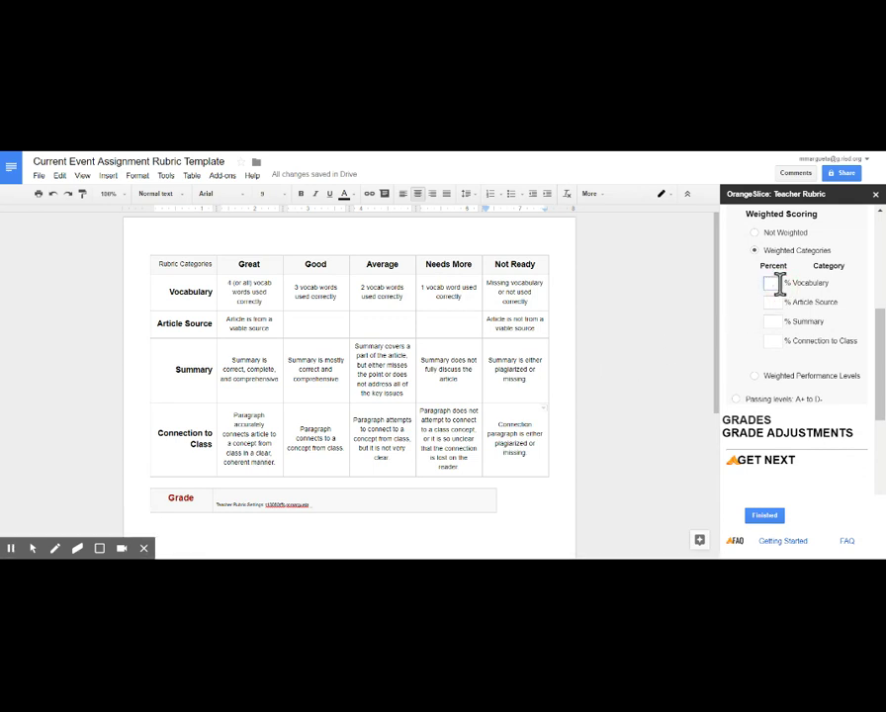
{"action": "type", "text": "20"}
{"action": "left_click", "coordinate": [776, 298]}
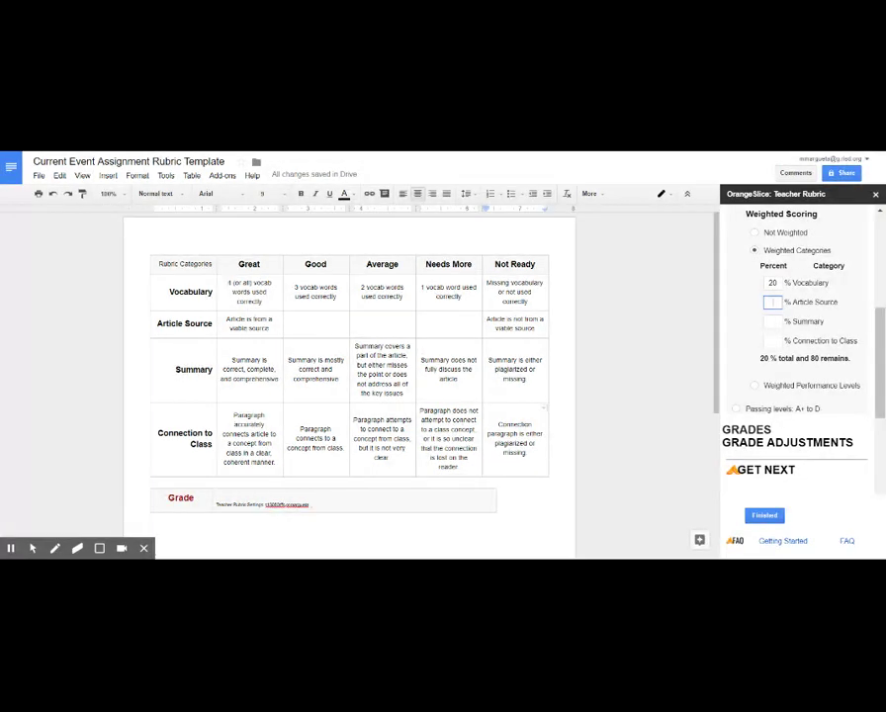
{"action": "type", "text": "10"}
{"action": "left_click", "coordinate": [776, 319]}
{"action": "type", "text": "35"}
{"action": "left_click", "coordinate": [774, 340]}
{"action": "type", "text": "20"}
{"action": "left_click", "coordinate": [751, 380]}
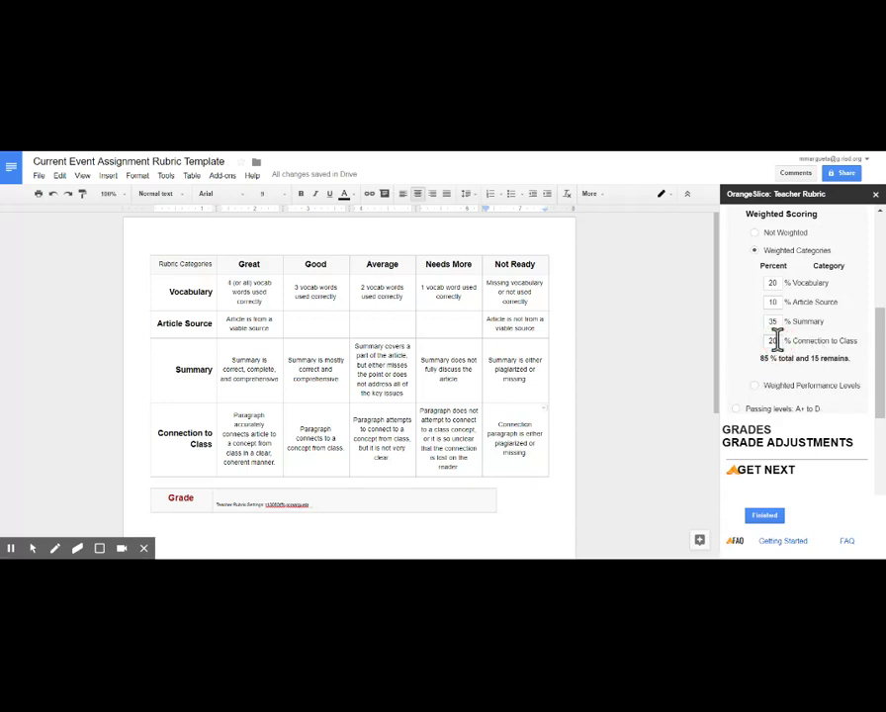
{"action": "double_click", "coordinate": [774, 340]}
{"action": "type", "text": "35"}
{"action": "left_click", "coordinate": [786, 372]}
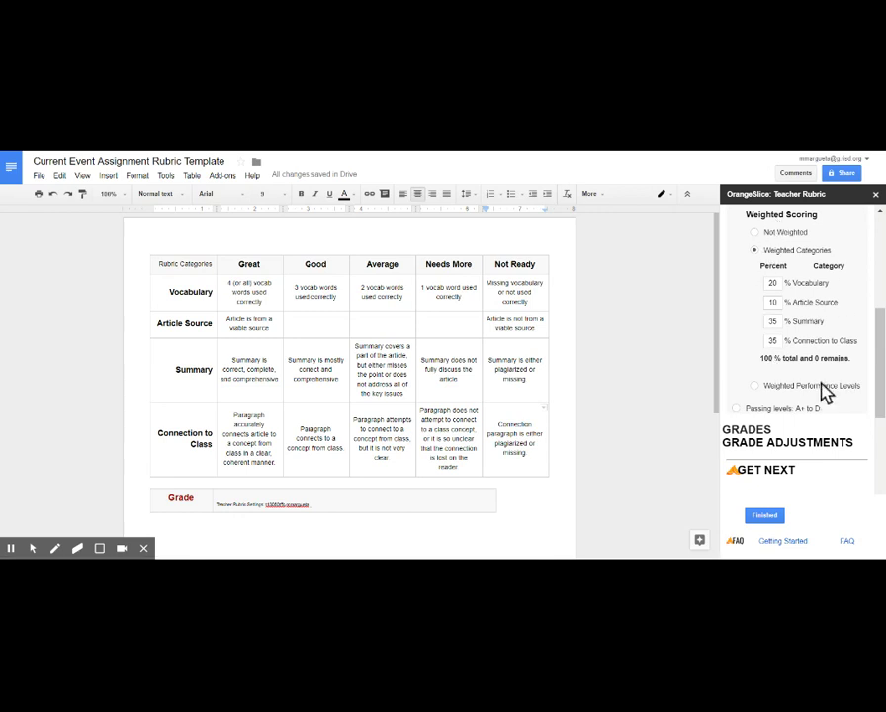
Step: Finish the scoring settings to apply points and weights to the rubric, and look over the scoring choices for each category
{"action": "scroll", "coordinate": [790, 362], "scroll_direction": "down", "scroll_amount": 2}
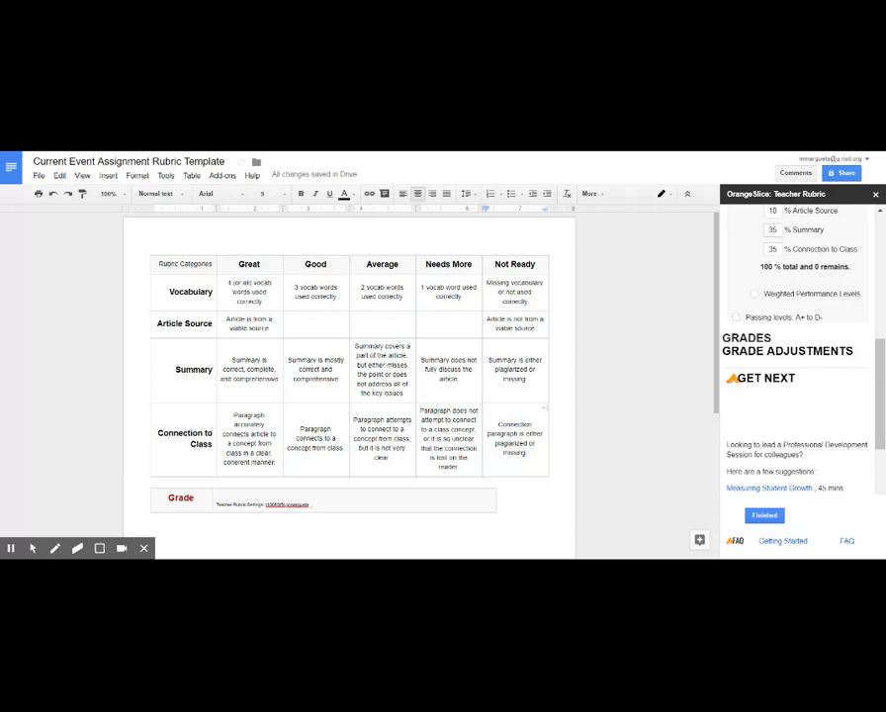
{"action": "left_click", "coordinate": [774, 514]}
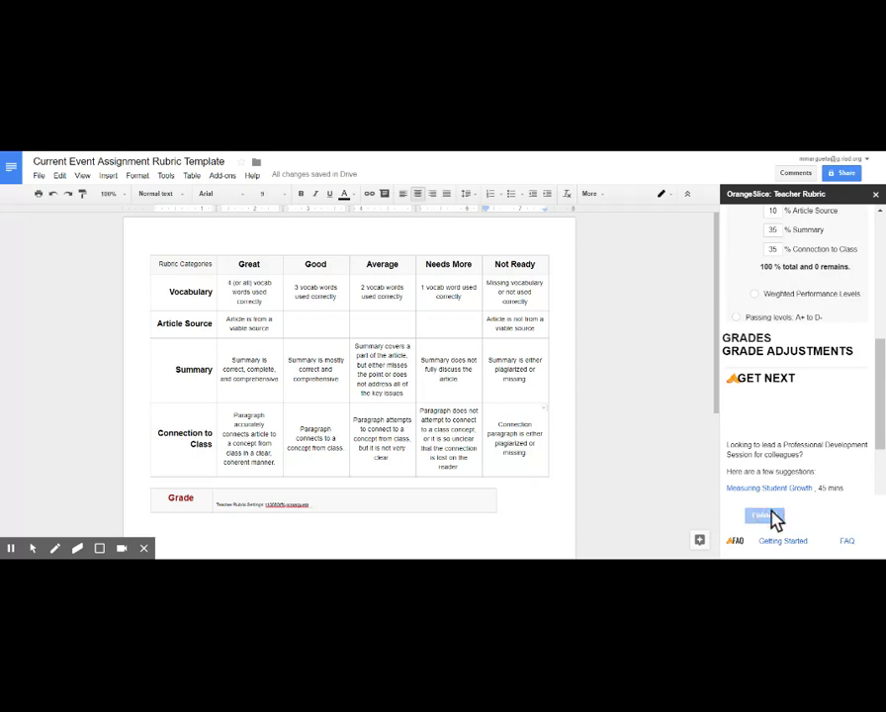
{"action": "scroll", "coordinate": [775, 522], "scroll_direction": "down", "scroll_amount": 5}
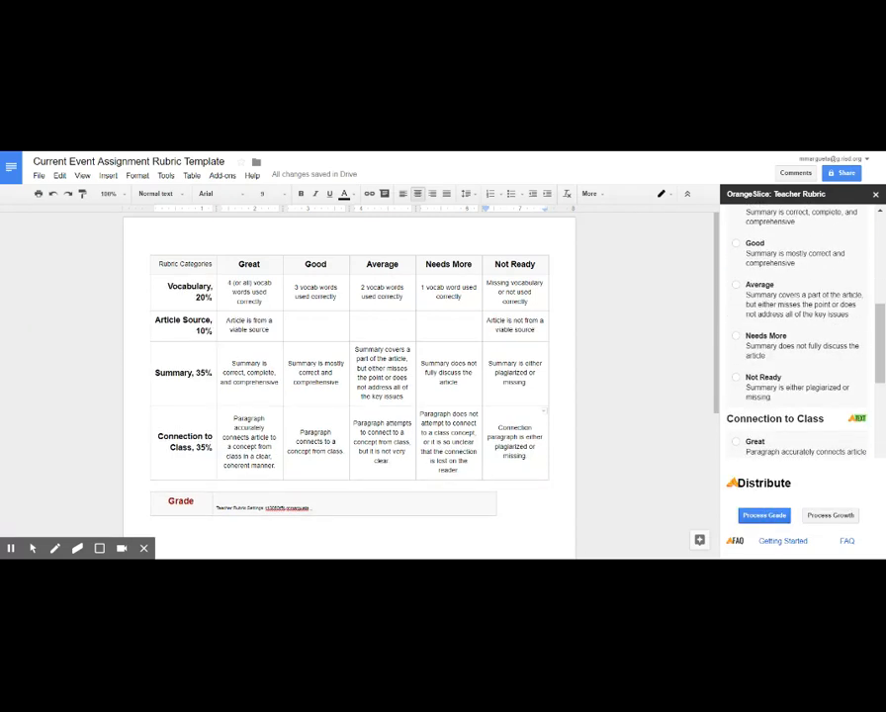
{"action": "scroll", "coordinate": [800, 356], "scroll_direction": "up", "scroll_amount": 5}
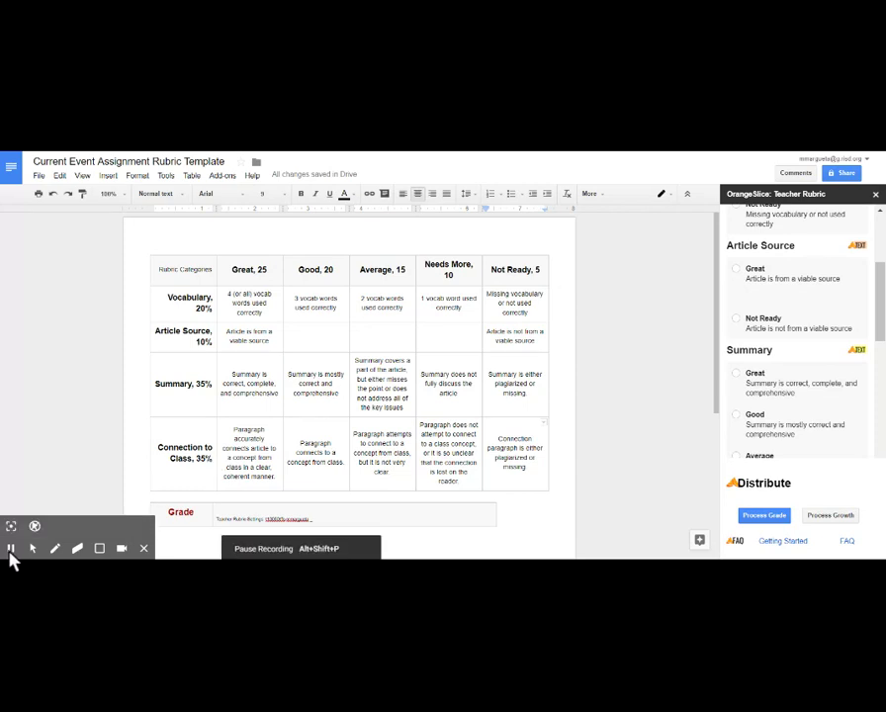
{"action": "left_click", "coordinate": [11, 549]}
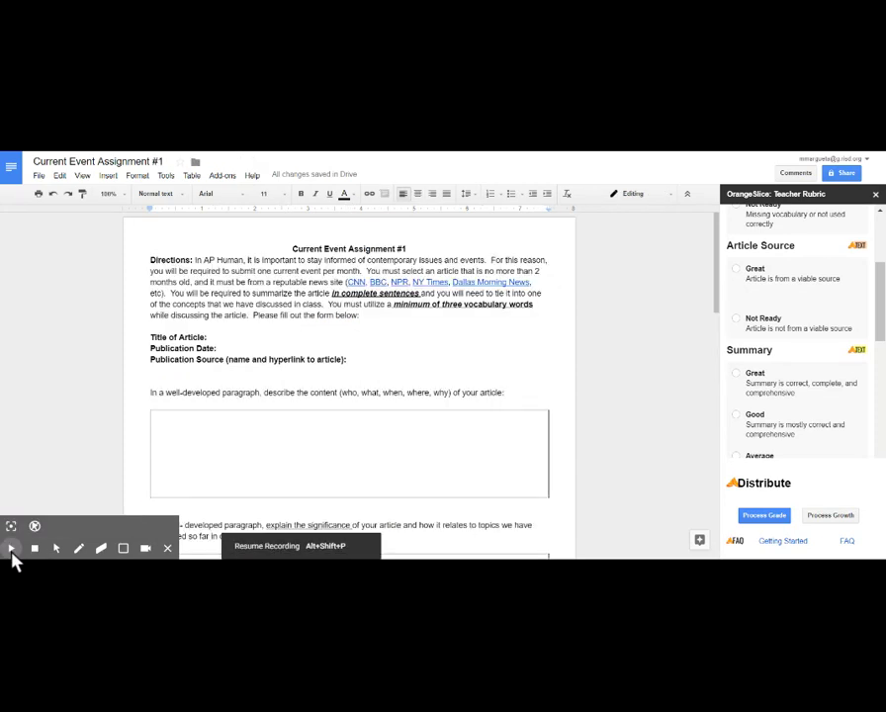
{"action": "left_click", "coordinate": [11, 550]}
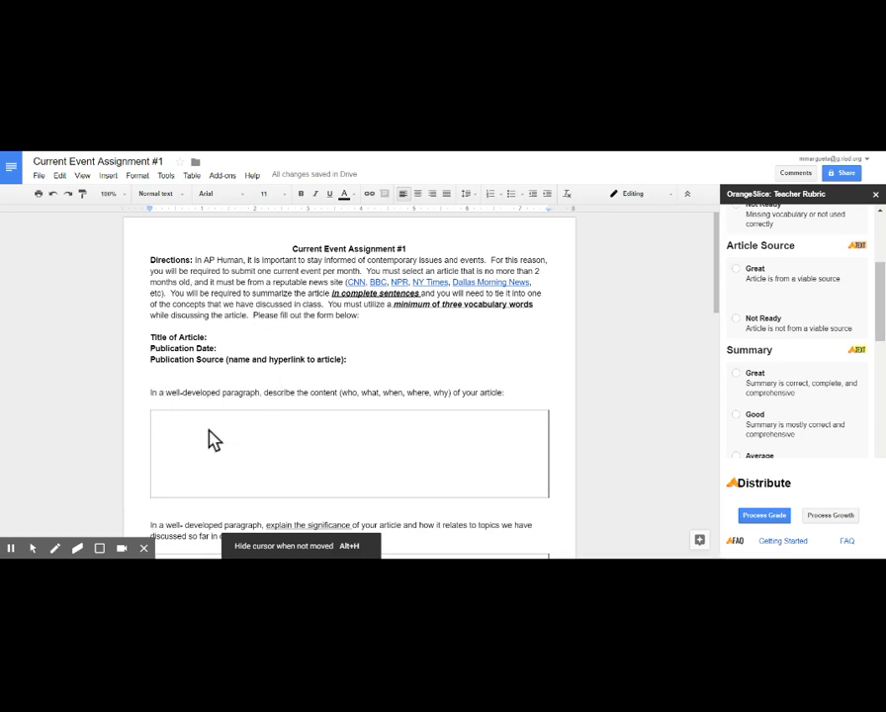
Step: Paste the rubric template's scoring table and grade box onto the blank page at the end of Current Event Assignment #1
{"action": "scroll", "coordinate": [245, 462], "scroll_direction": "down", "scroll_amount": 5}
{"action": "scroll", "coordinate": [250, 462], "scroll_direction": "up", "scroll_amount": 8}
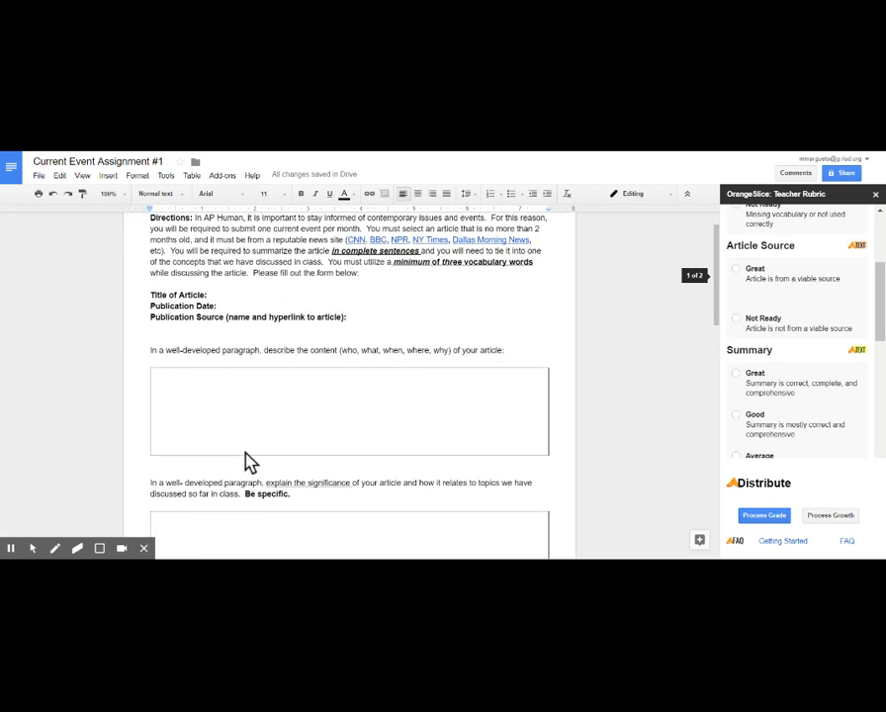
{"action": "scroll", "coordinate": [250, 463], "scroll_direction": "up", "scroll_amount": 1}
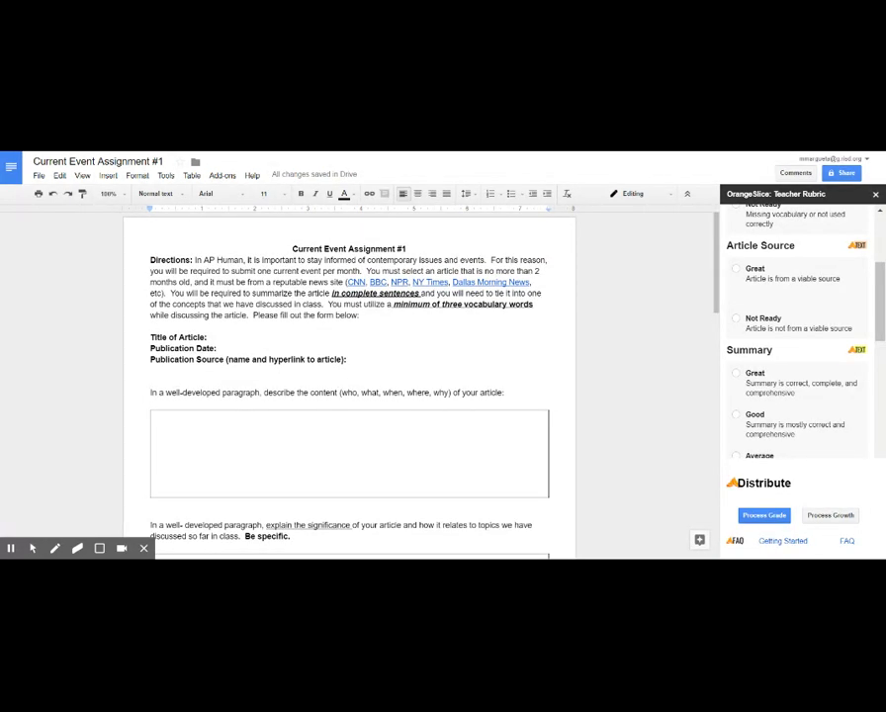
{"action": "scroll", "coordinate": [245, 460], "scroll_direction": "down", "scroll_amount": 5}
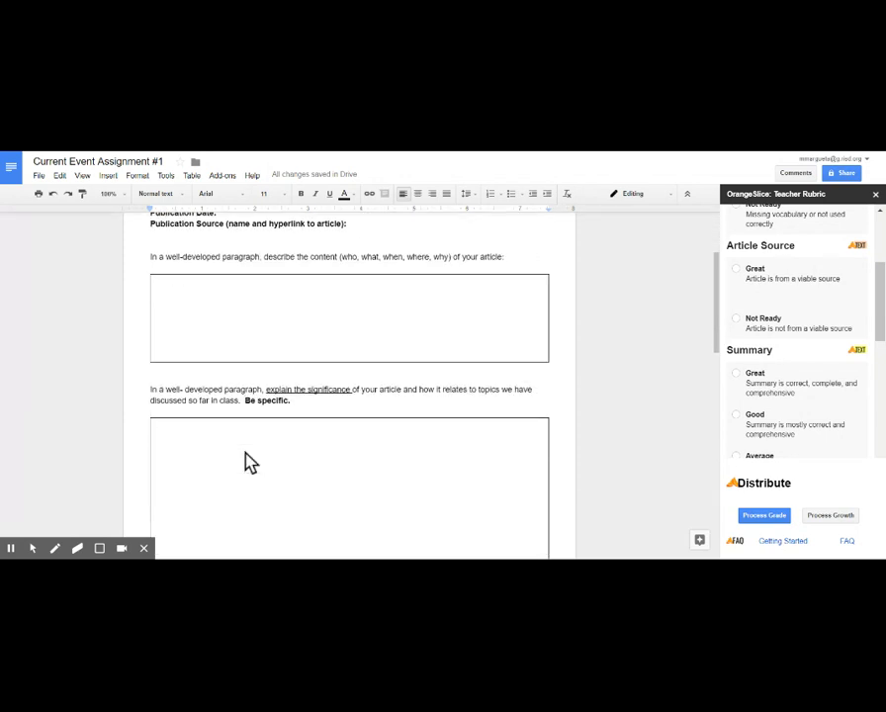
{"action": "left_click", "coordinate": [241, 406]}
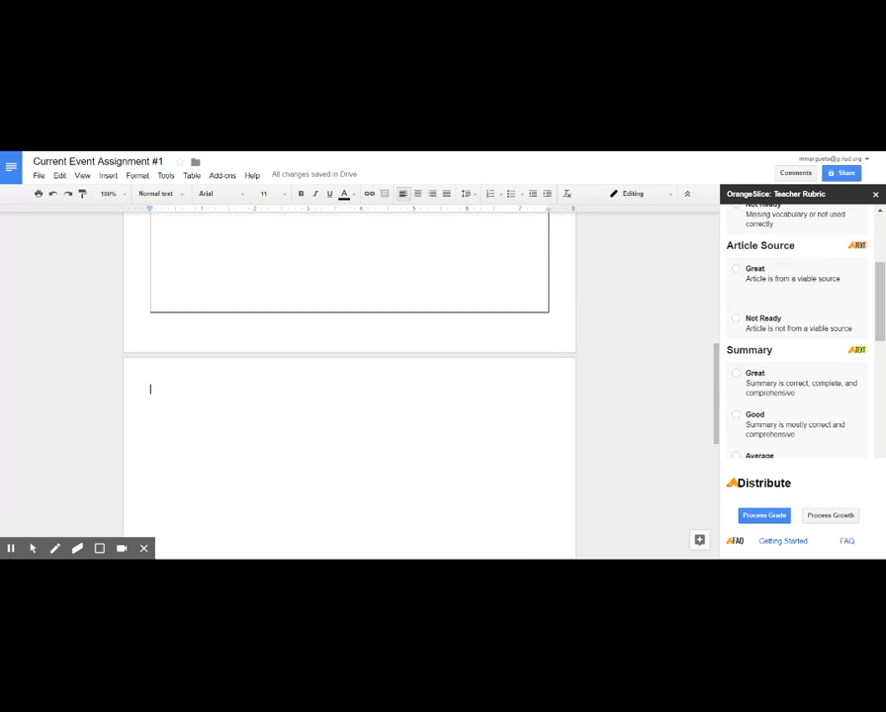
{"action": "right_click", "coordinate": [539, 351]}
{"action": "left_click", "coordinate": [374, 434]}
{"action": "right_click", "coordinate": [372, 433]}
{"action": "left_click", "coordinate": [406, 328]}
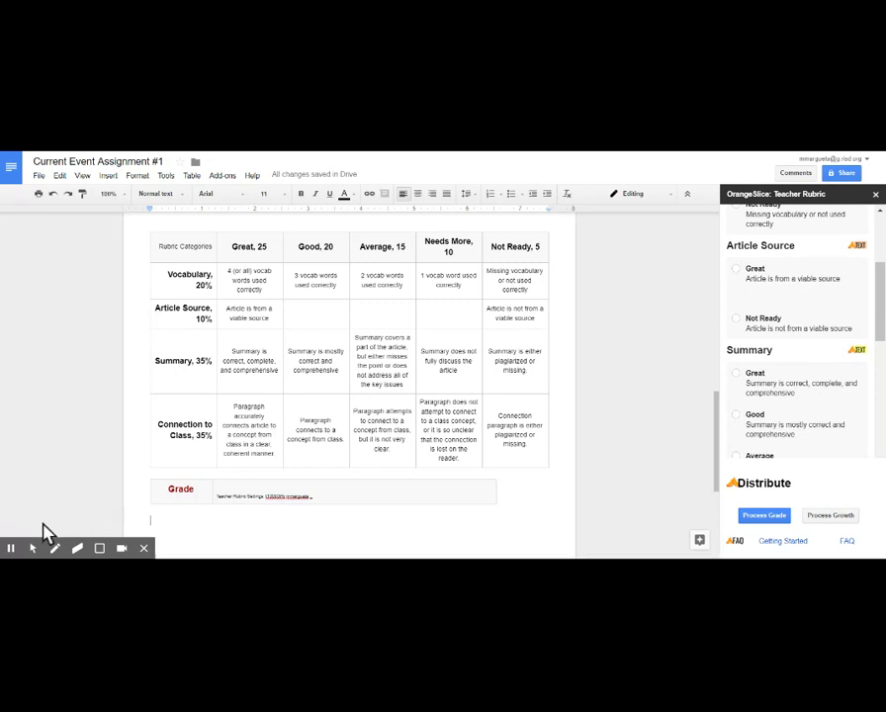
{"action": "mouse_move", "coordinate": [12, 549]}
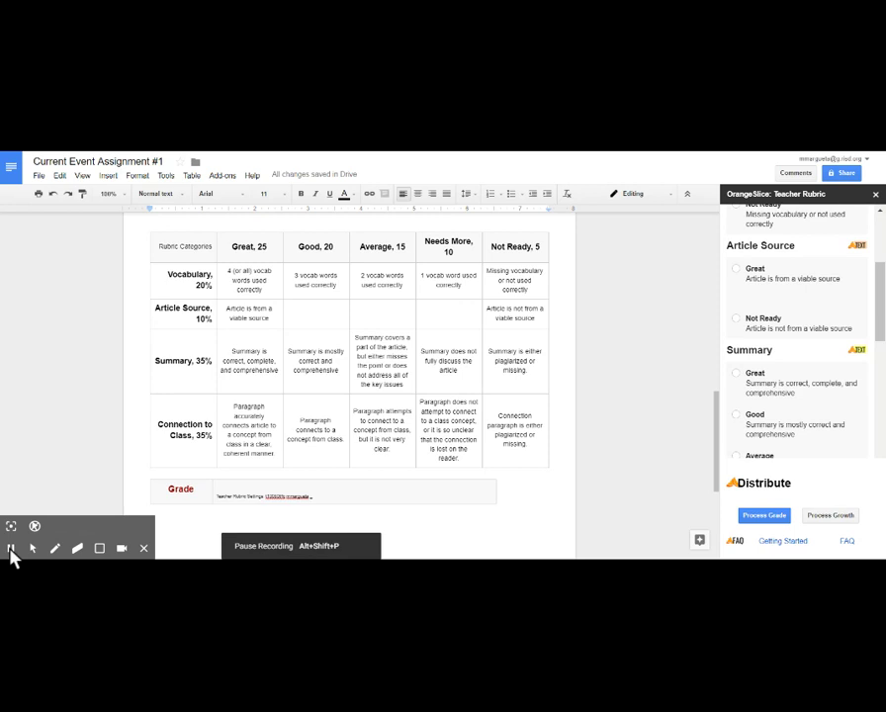
{"action": "left_click", "coordinate": [11, 550]}
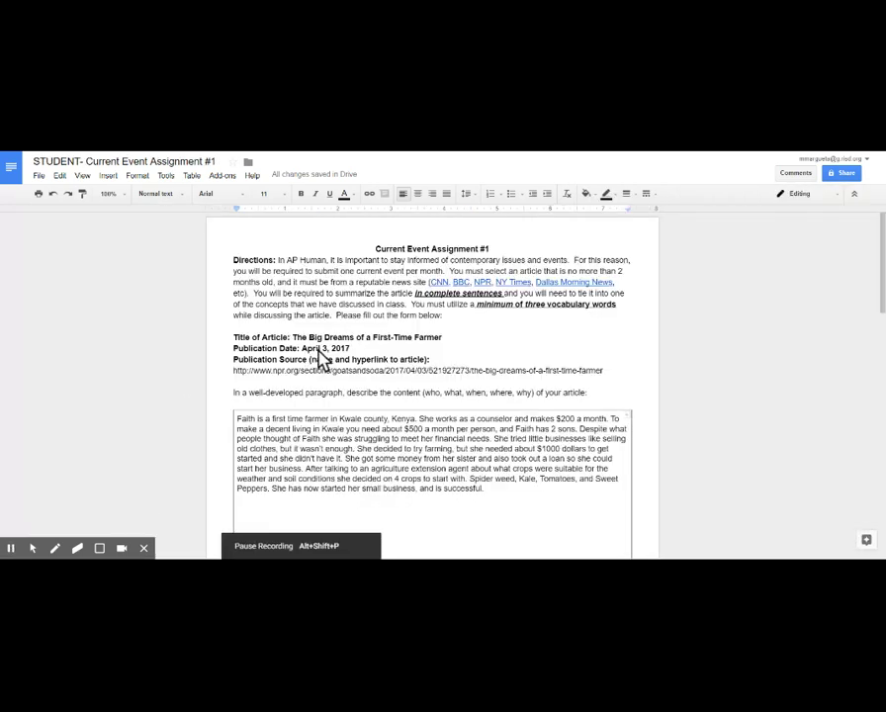
Step: Look over the student's completed Current Event Assignment #1 and the rubric at the end of the document
{"action": "left_click", "coordinate": [237, 547]}
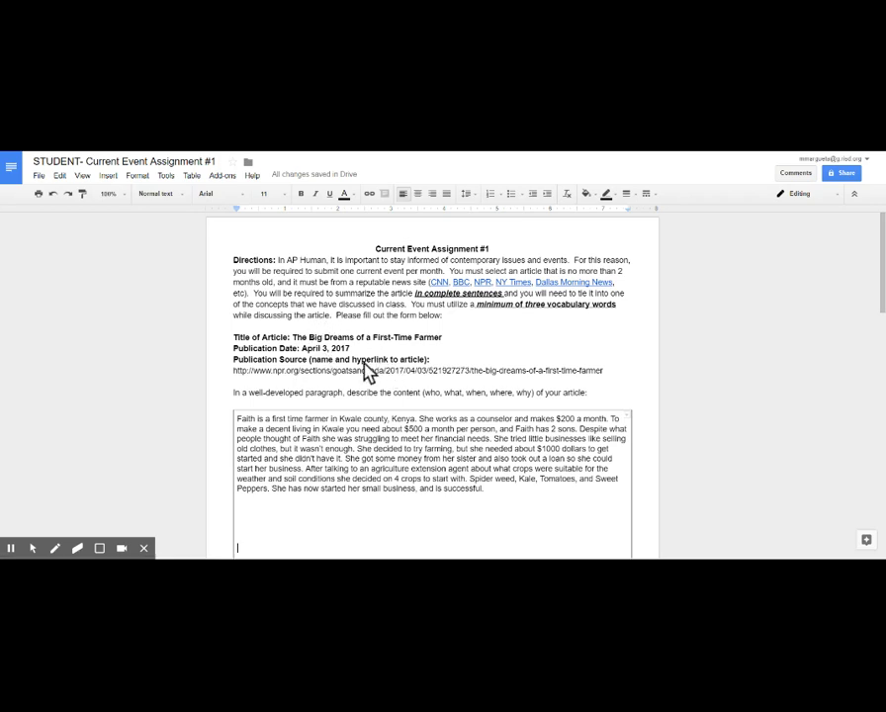
{"action": "scroll", "coordinate": [388, 490], "scroll_direction": "down", "scroll_amount": 1}
{"action": "scroll", "coordinate": [387, 490], "scroll_direction": "down", "scroll_amount": 7}
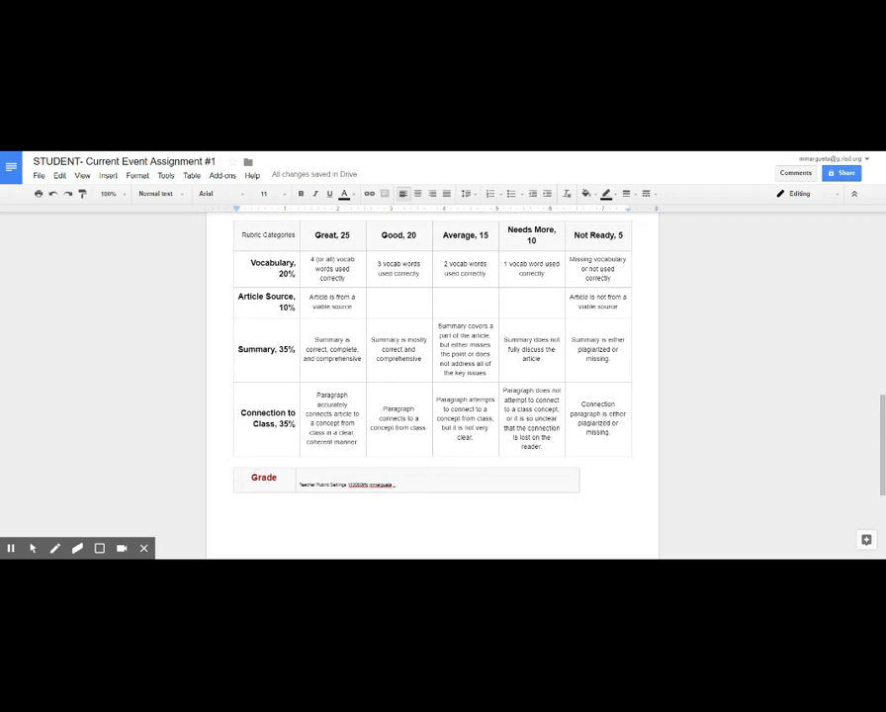
{"action": "scroll", "coordinate": [362, 276], "scroll_direction": "up", "scroll_amount": 10}
{"action": "scroll", "coordinate": [361, 276], "scroll_direction": "down", "scroll_amount": 3}
{"action": "scroll", "coordinate": [362, 276], "scroll_direction": "down", "scroll_amount": 4}
{"action": "scroll", "coordinate": [362, 277], "scroll_direction": "up", "scroll_amount": 6}
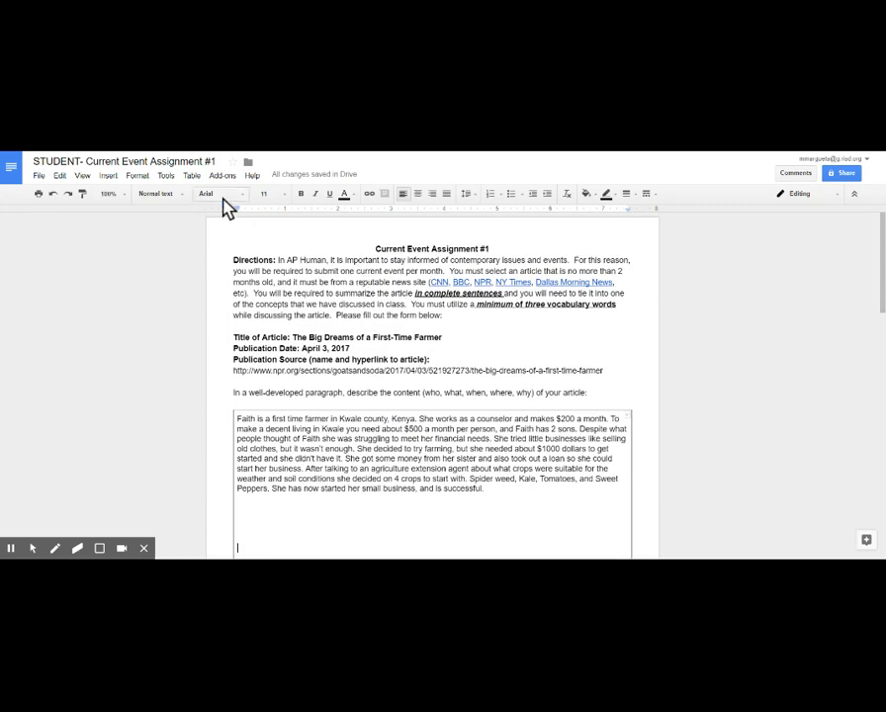
Step: Start scoring the student's document with the Score Rubric command of OrangeSlice: Teacher Rubric
{"action": "left_click", "coordinate": [221, 181]}
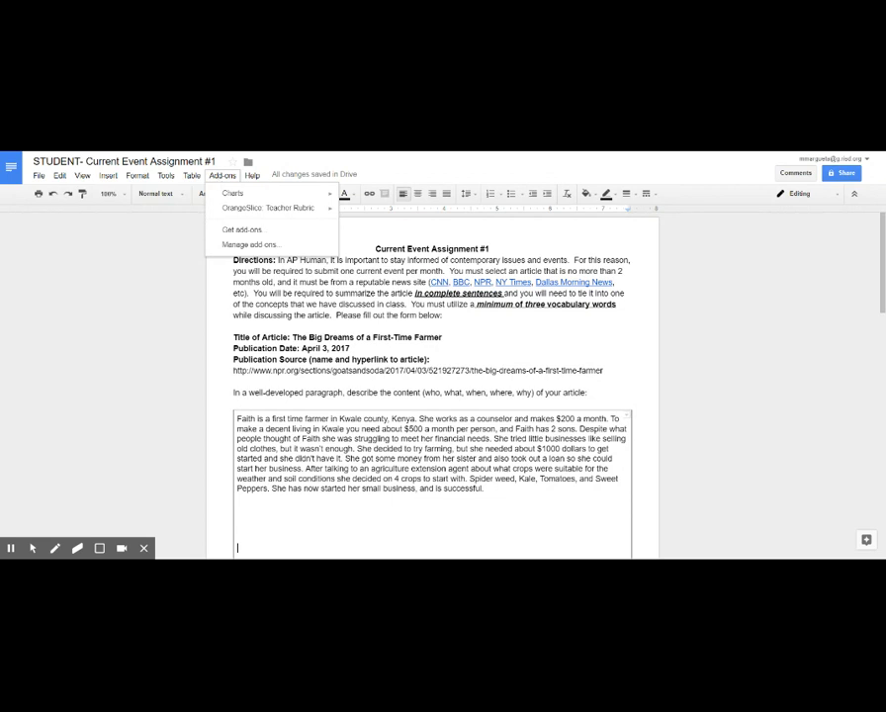
{"action": "mouse_move", "coordinate": [332, 208]}
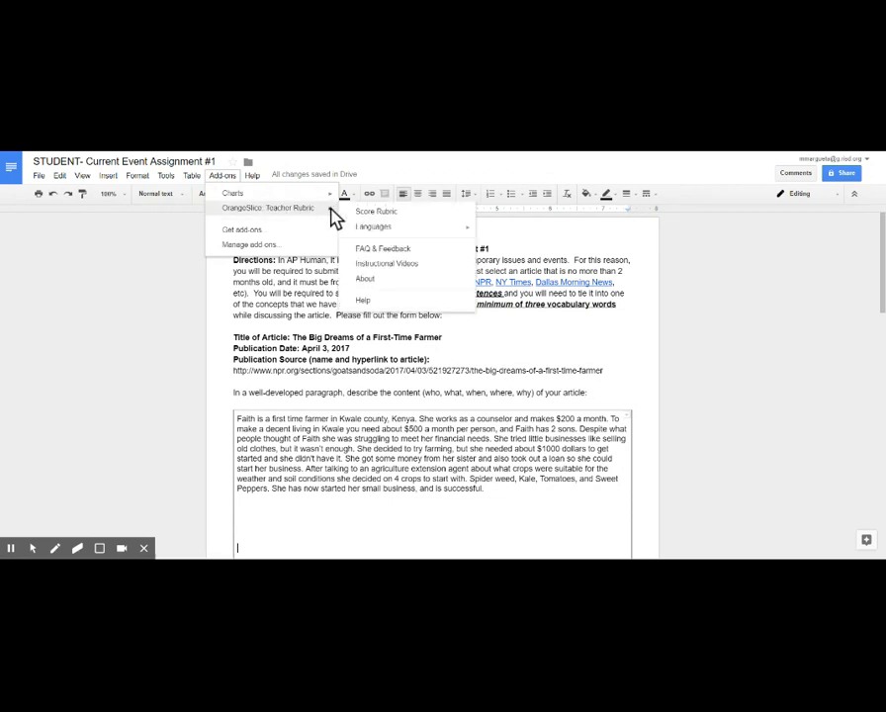
{"action": "left_click", "coordinate": [414, 211]}
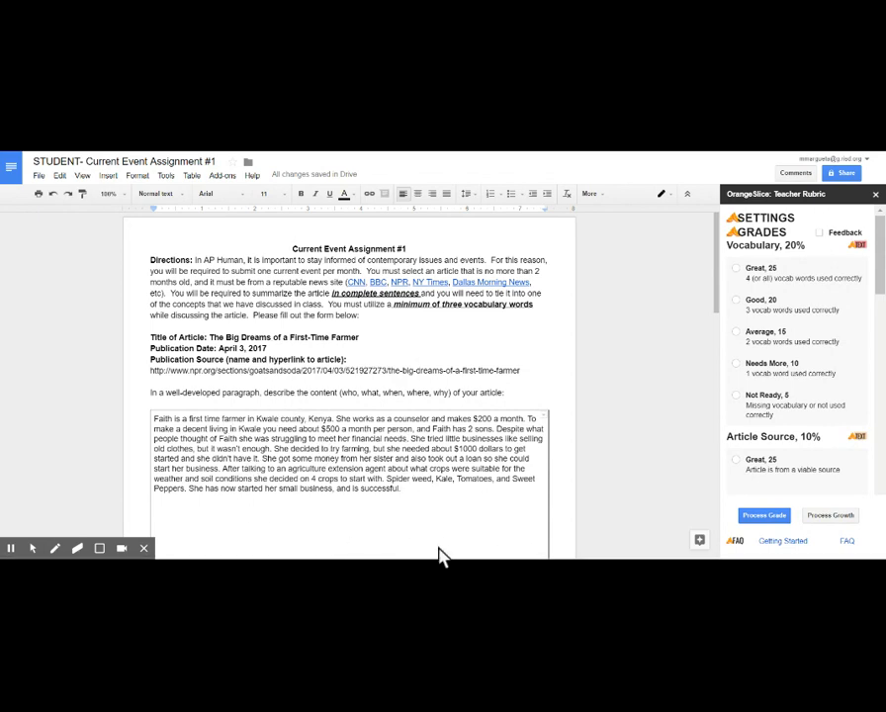
Step: Read the student's two paragraphs and score the Vocabulary category as Great, 25
{"action": "scroll", "coordinate": [443, 558], "scroll_direction": "down", "scroll_amount": 3}
{"action": "scroll", "coordinate": [441, 557], "scroll_direction": "down", "scroll_amount": 1}
{"action": "scroll", "coordinate": [441, 556], "scroll_direction": "up", "scroll_amount": 1}
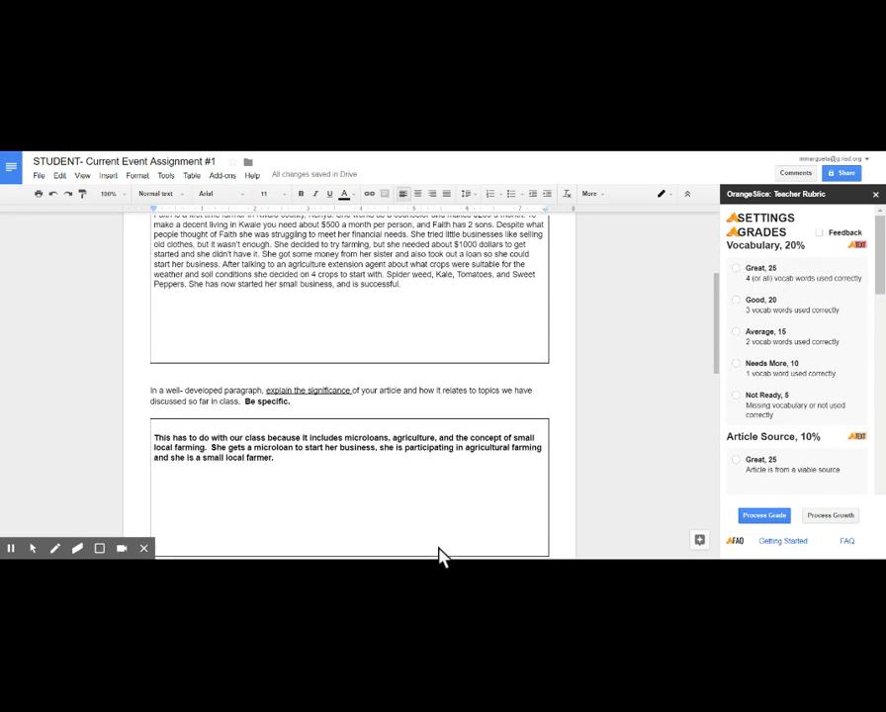
{"action": "left_click", "coordinate": [736, 270]}
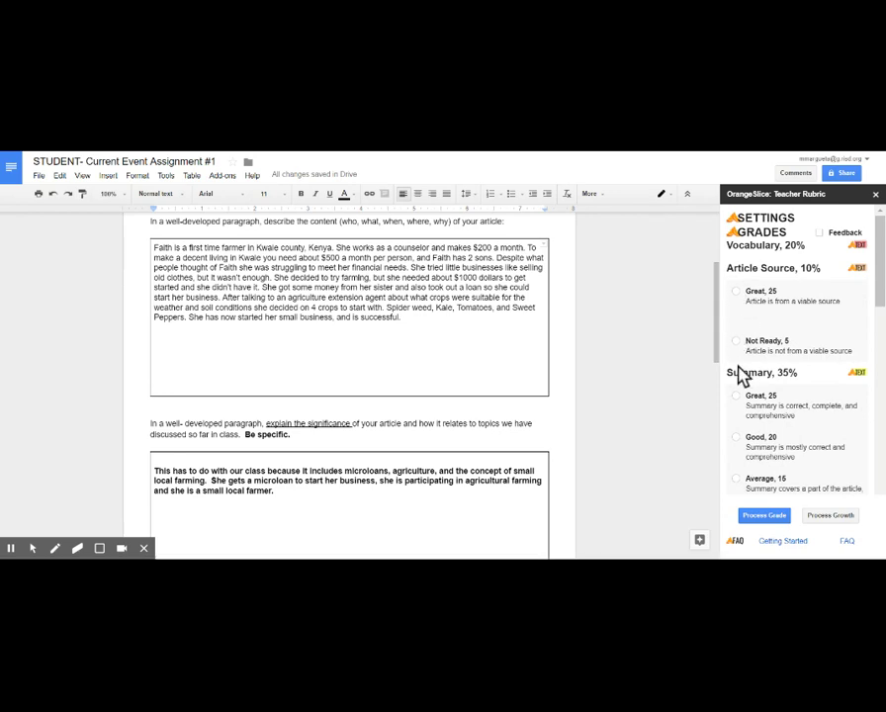
Step: Check the article source and summary paragraph, and score both Article Source and Summary as Great, 25
{"action": "scroll", "coordinate": [435, 376], "scroll_direction": "up", "scroll_amount": 3}
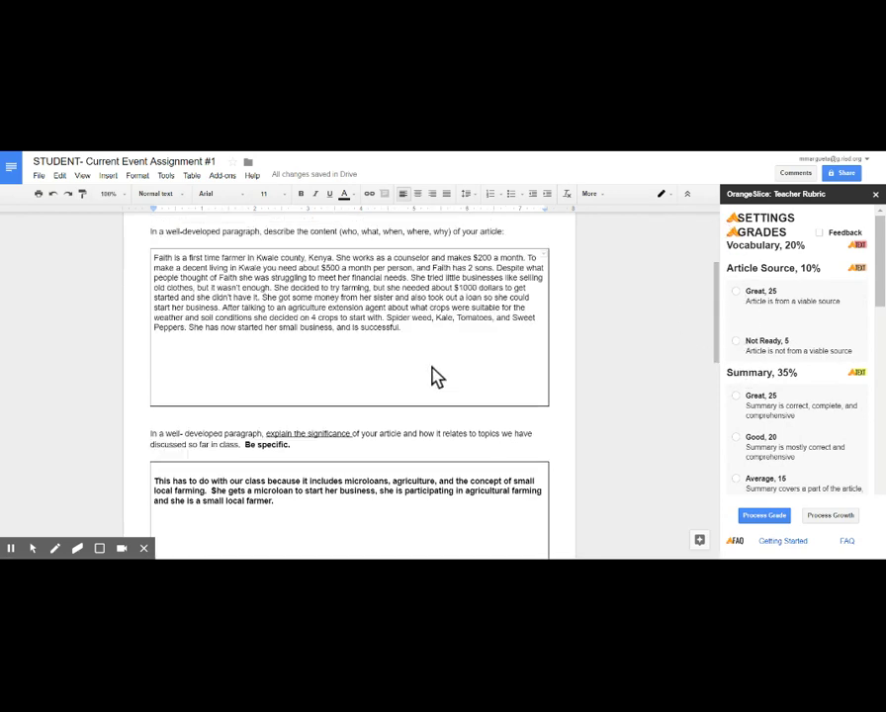
{"action": "scroll", "coordinate": [435, 375], "scroll_direction": "up", "scroll_amount": 3}
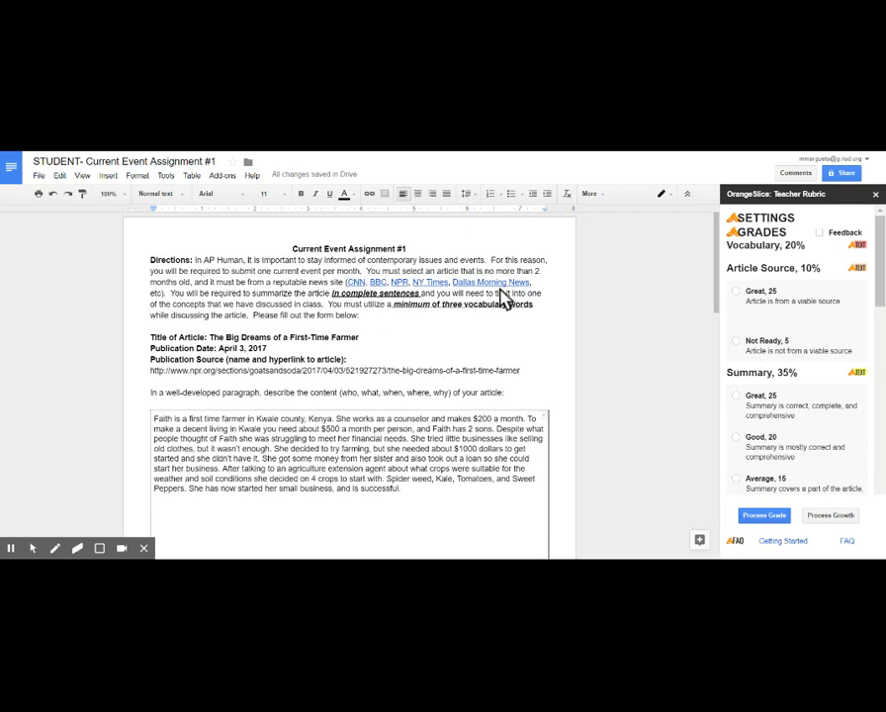
{"action": "scroll", "coordinate": [306, 442], "scroll_direction": "down", "scroll_amount": 1}
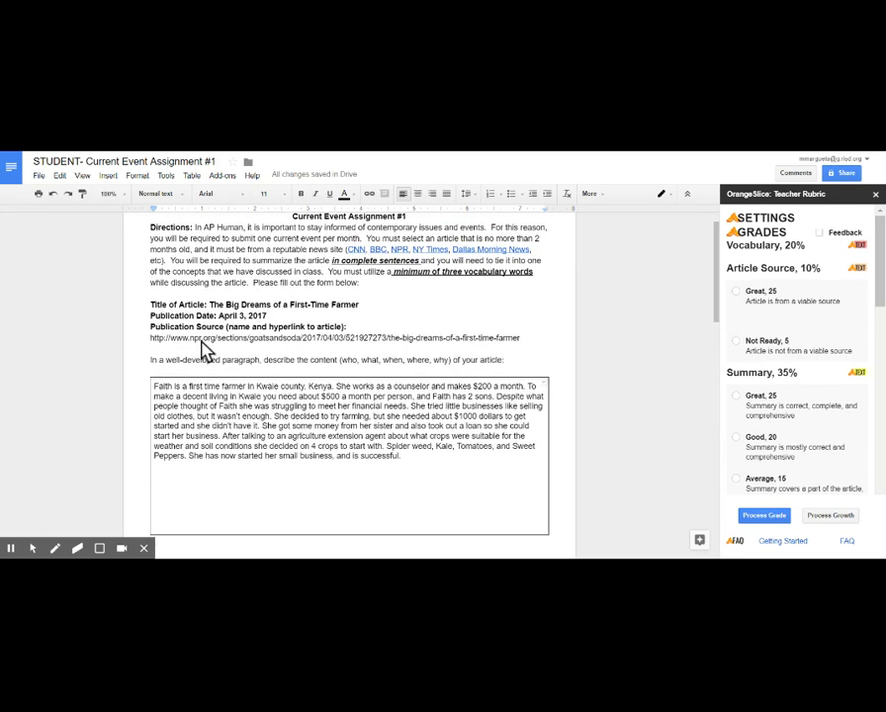
{"action": "left_click", "coordinate": [739, 291]}
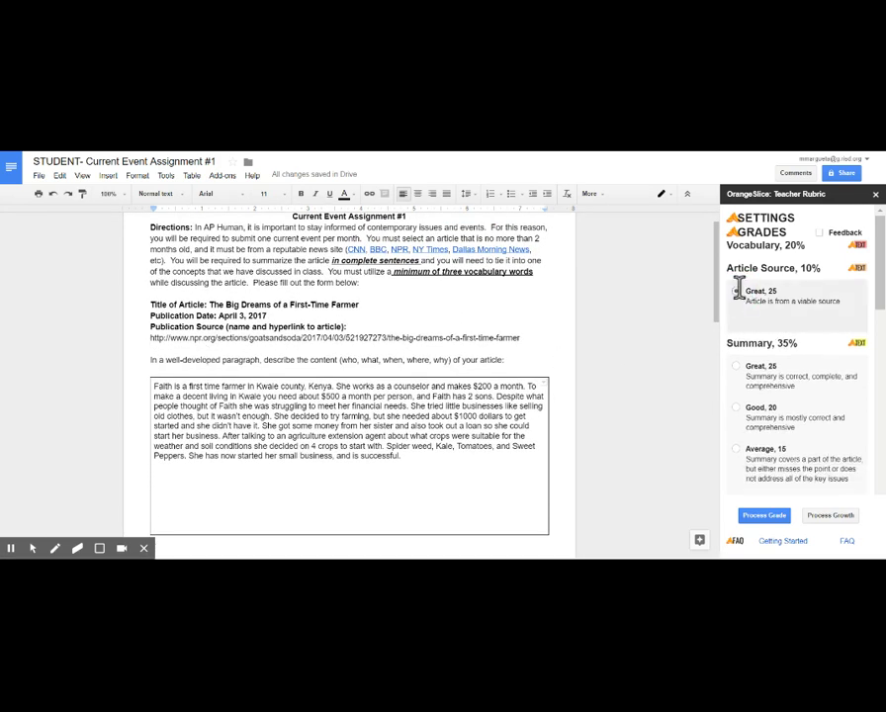
{"action": "scroll", "coordinate": [619, 415], "scroll_direction": "down", "scroll_amount": 2}
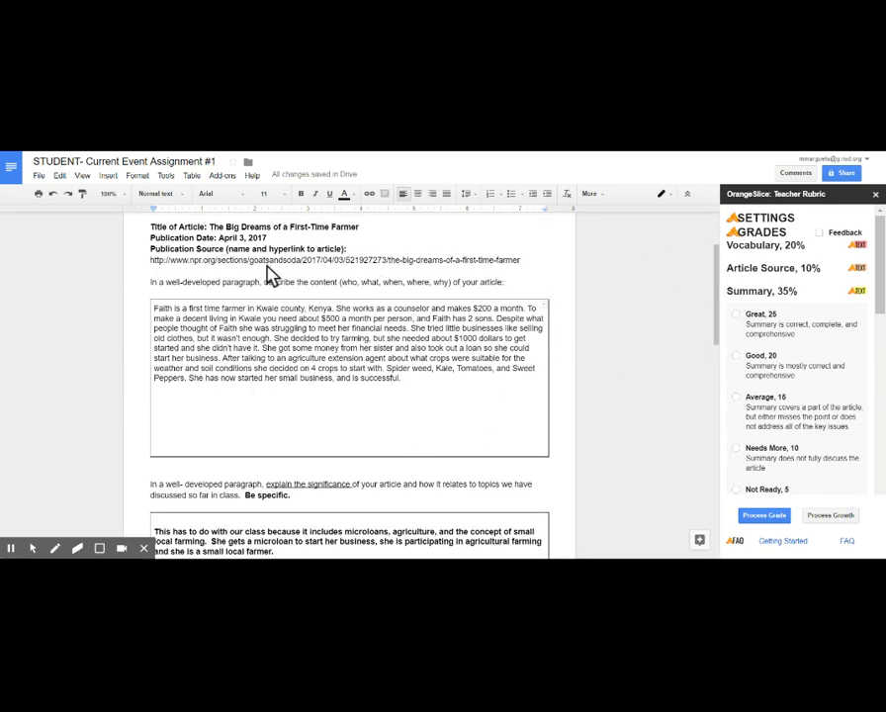
{"action": "left_click", "coordinate": [734, 313]}
Step: Comment after the significance paragraph asking for a little more: connect to a concrete class concept and explain HOW the article ties in with the vocabulary used
{"action": "scroll", "coordinate": [573, 361], "scroll_direction": "down", "scroll_amount": 3}
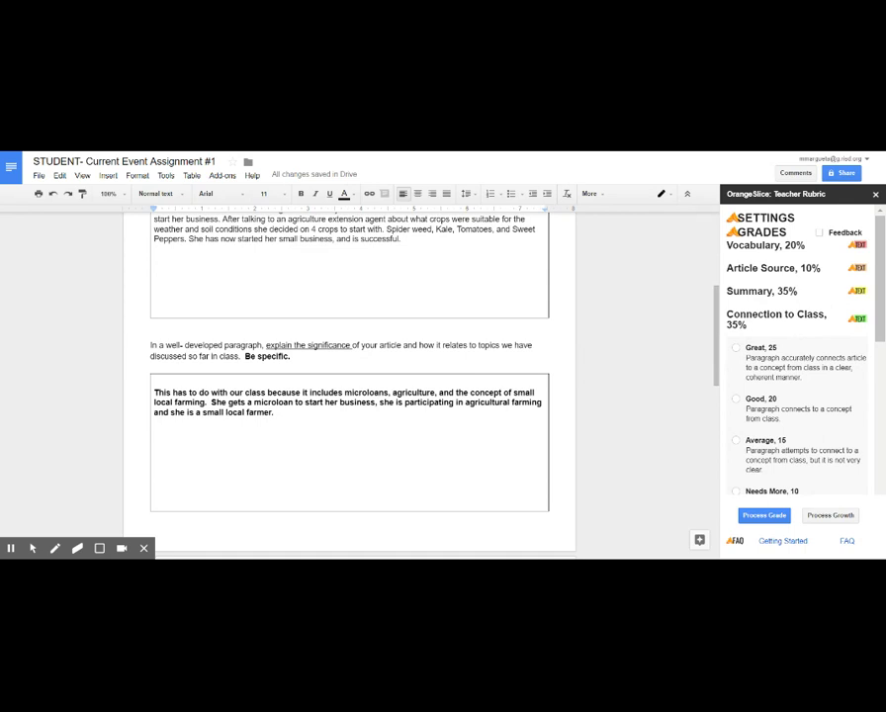
{"action": "left_click", "coordinate": [293, 425]}
{"action": "left_click_drag", "start_coordinate": [328, 421], "coordinate": [344, 433]}
{"action": "left_click", "coordinate": [576, 419]}
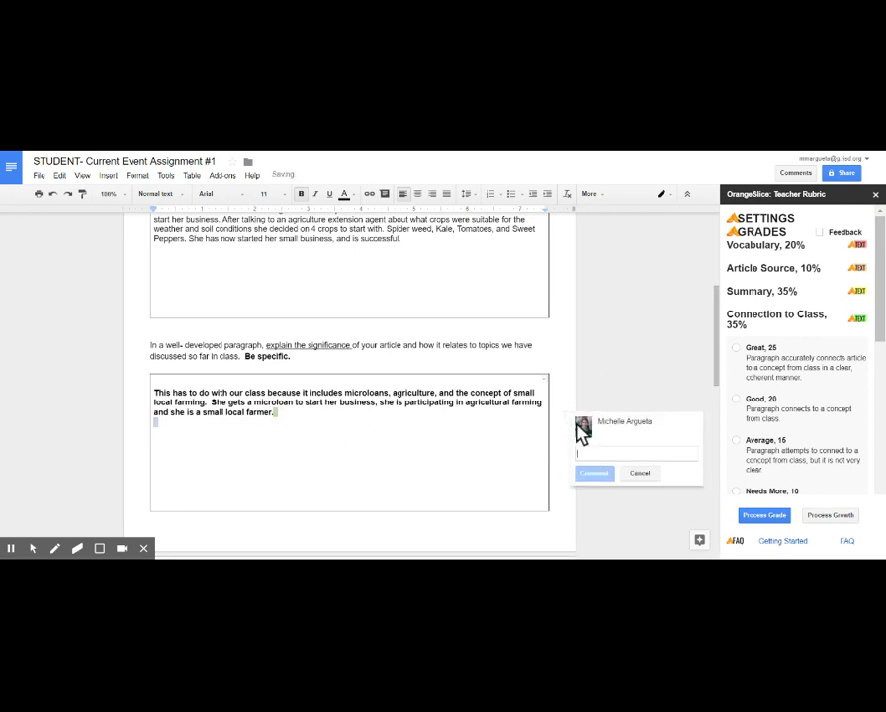
{"action": "type", "text": "Give me a little mo"}
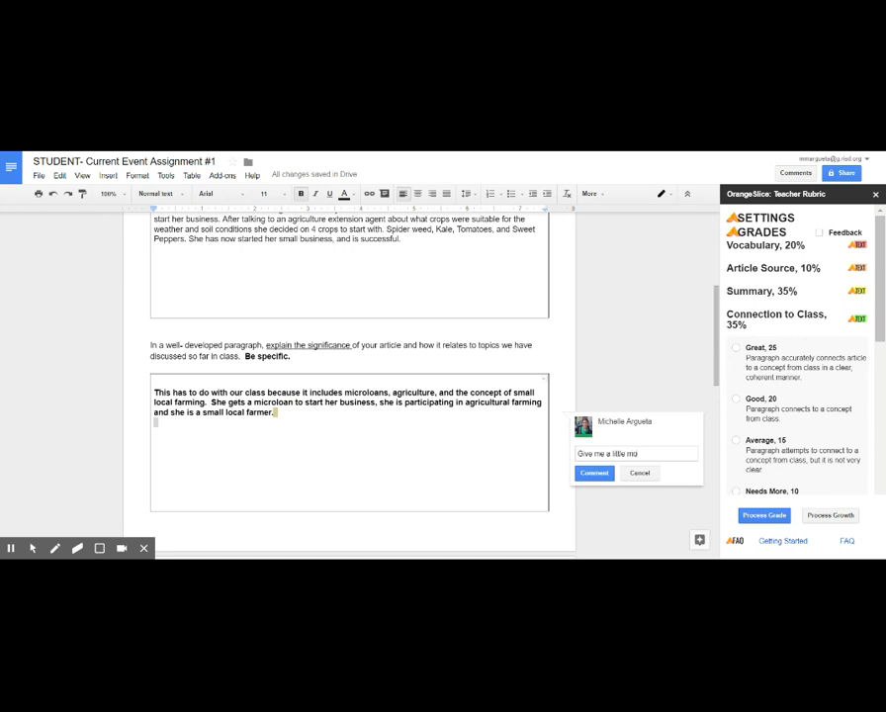
{"action": "type", "text": "re. Com"}
{"action": "type", "text": "nect it more specifi"}
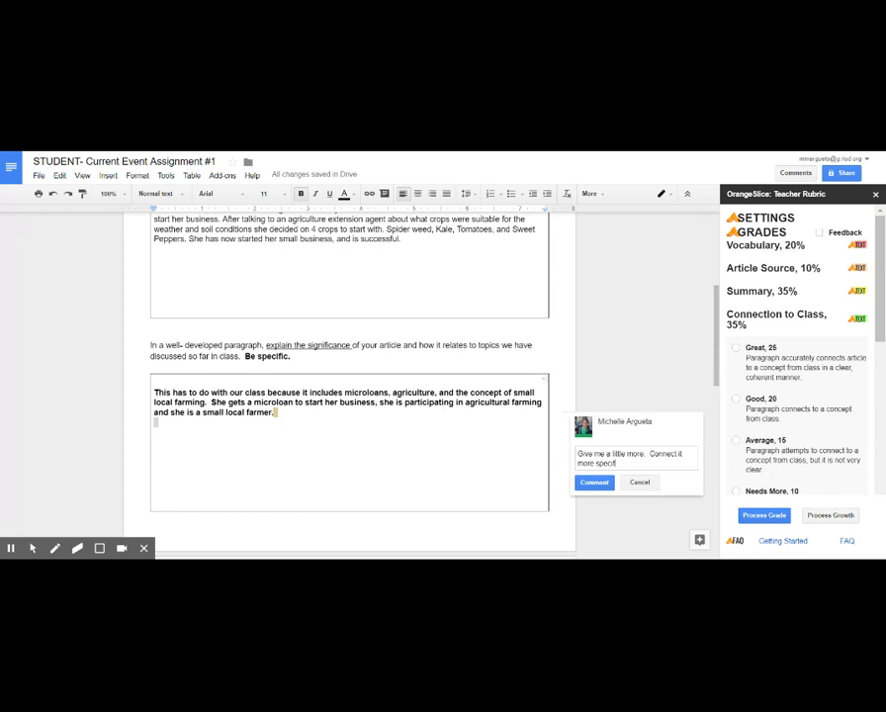
{"action": "type", "text": "cally to a concrete concept"}
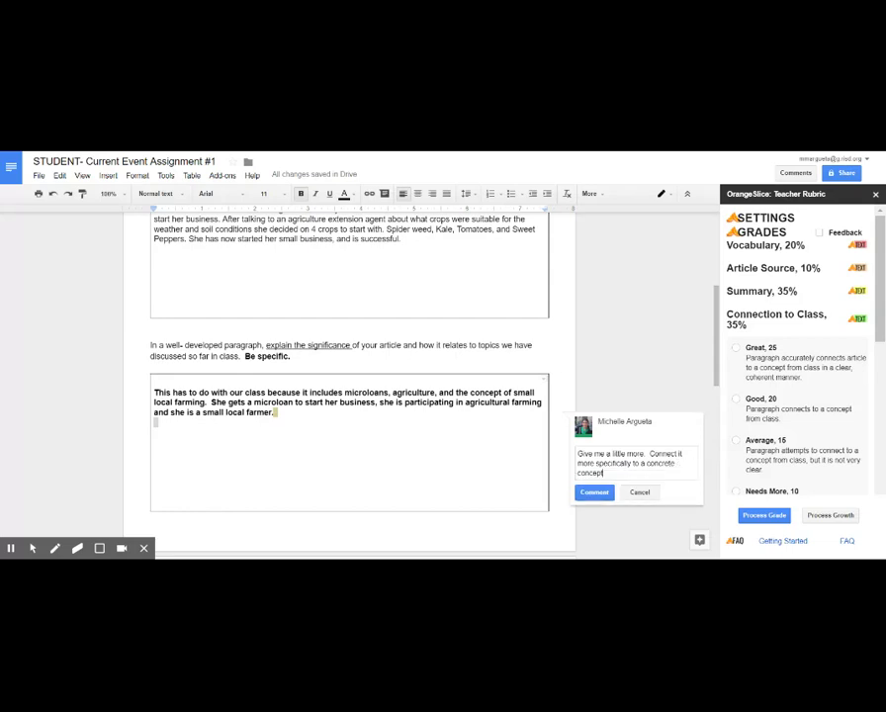
{"action": "type", "text": " from class and explain HOW this article"}
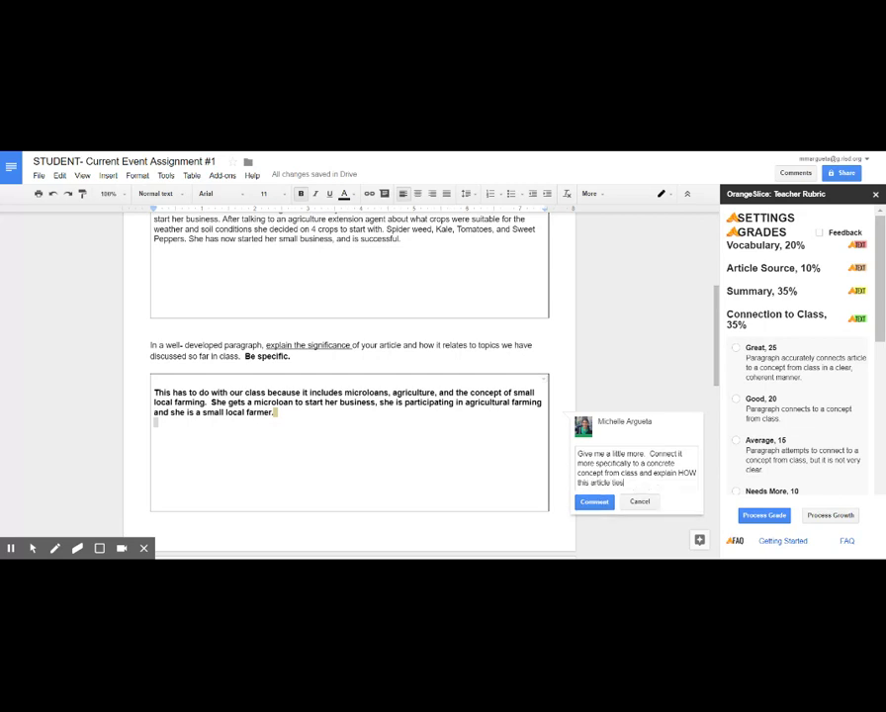
{"action": "type", "text": " ties in with the vocabulary words that you used."}
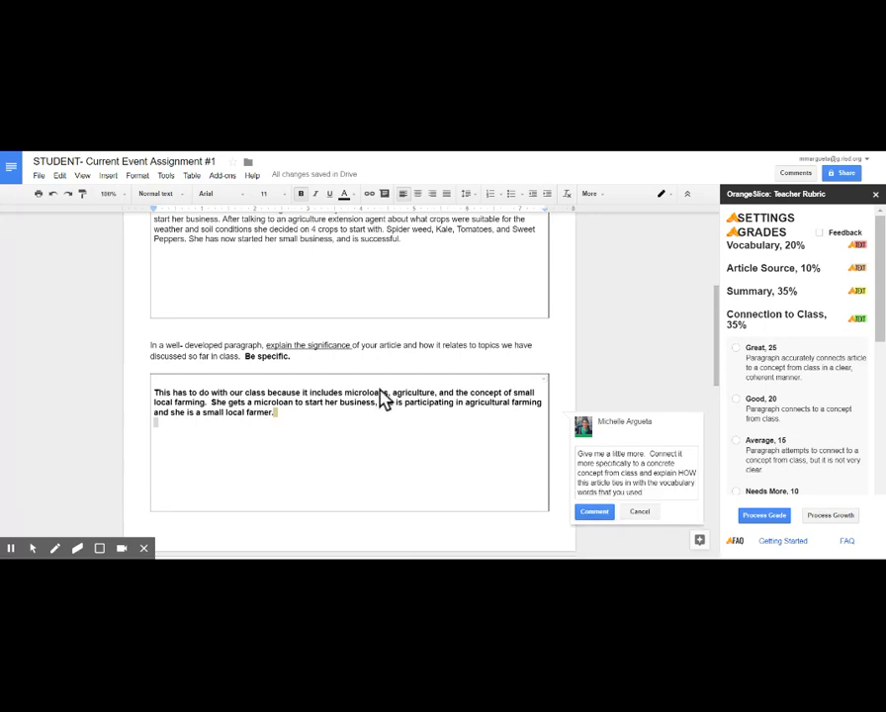
{"action": "left_click", "coordinate": [593, 513]}
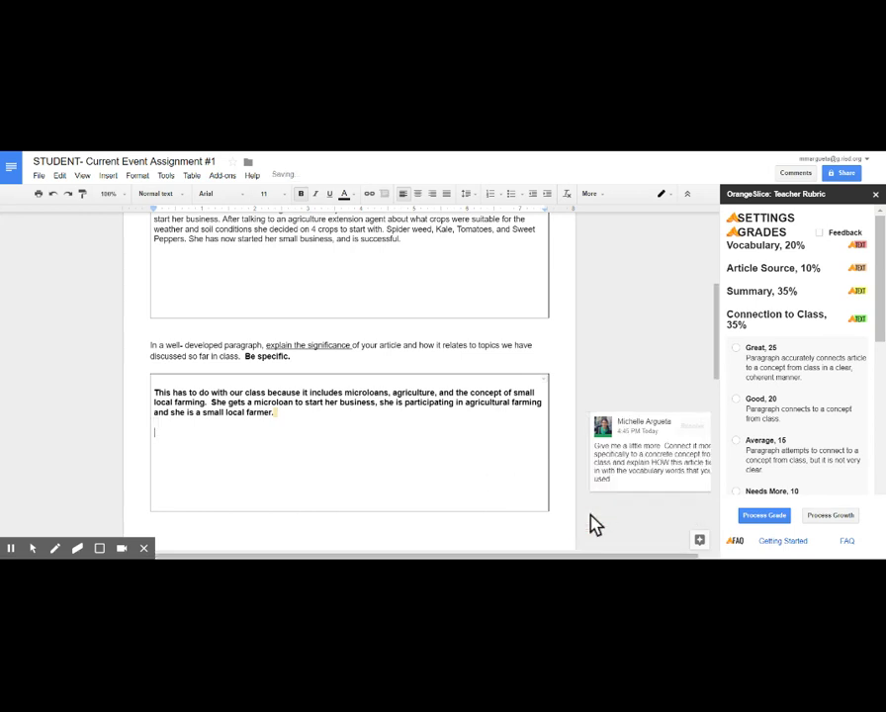
Step: Score the Connection to Class category as Average, 15, and open the grade adjustments section
{"action": "scroll", "coordinate": [786, 469], "scroll_direction": "down", "scroll_amount": 1}
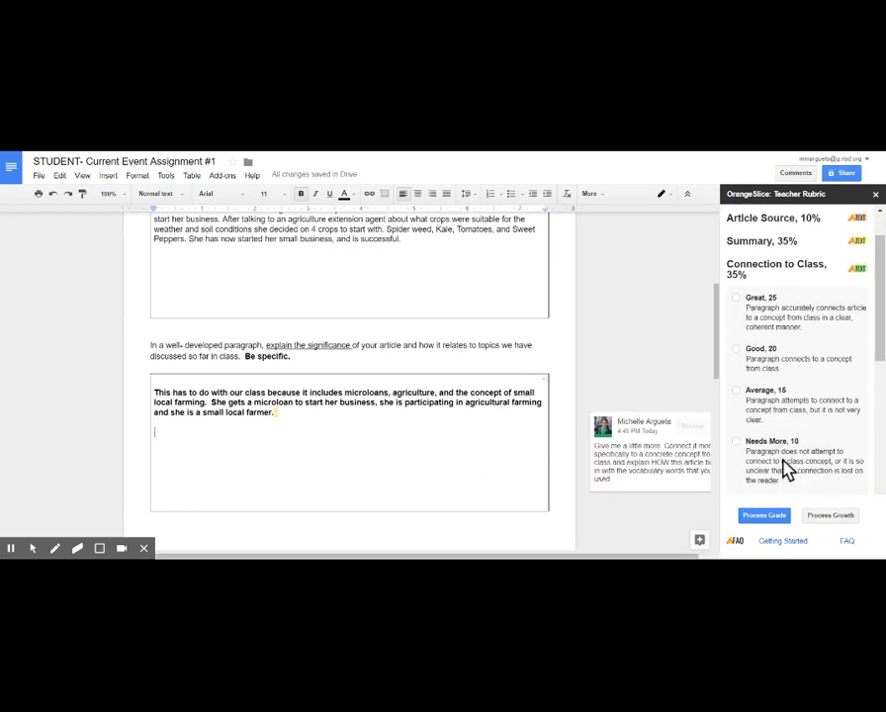
{"action": "left_click", "coordinate": [735, 391]}
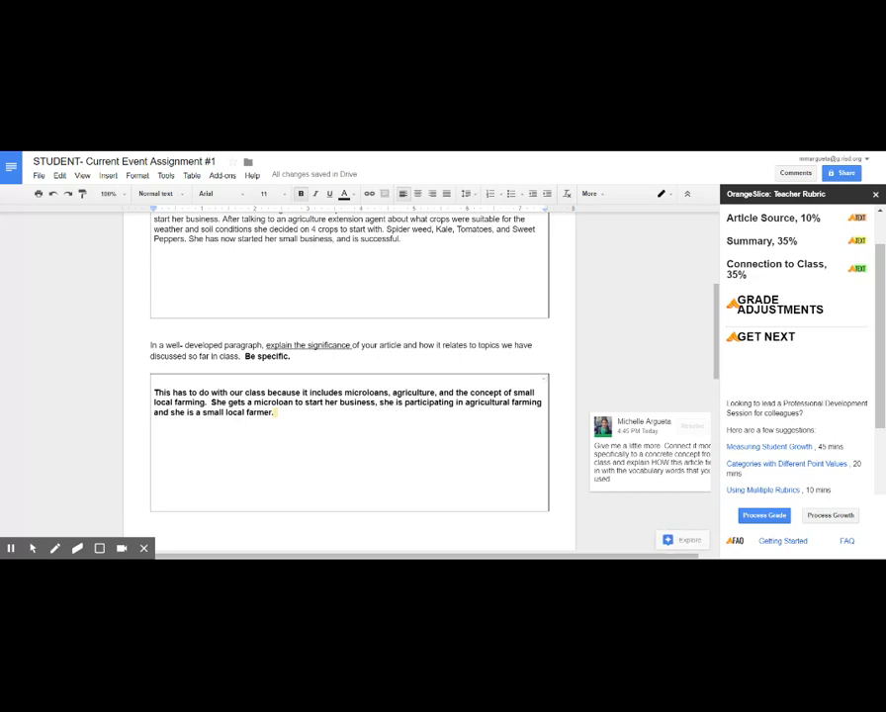
{"action": "left_click", "coordinate": [762, 518]}
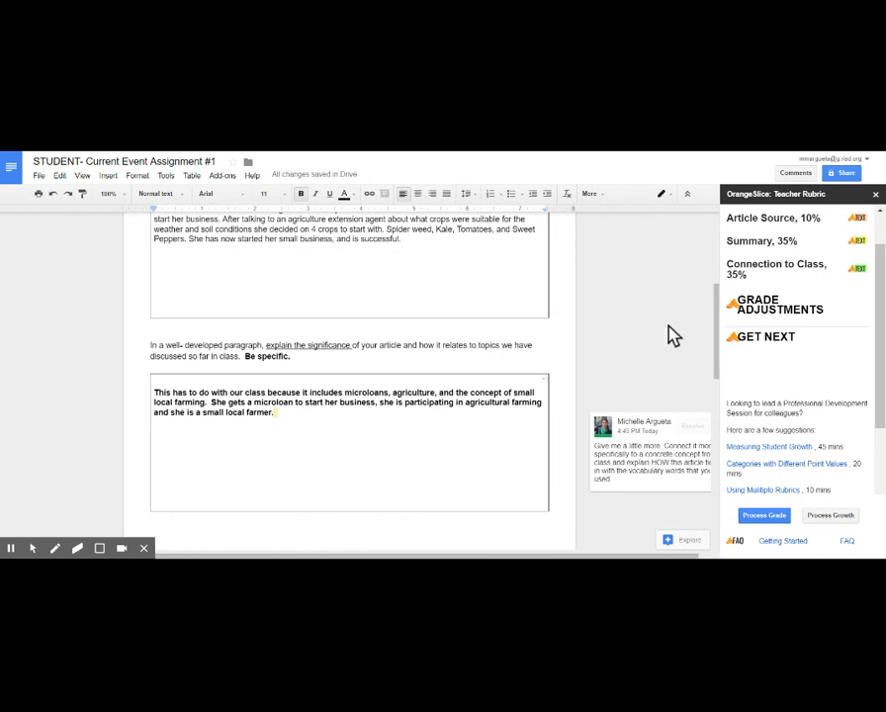
{"action": "left_click", "coordinate": [754, 314]}
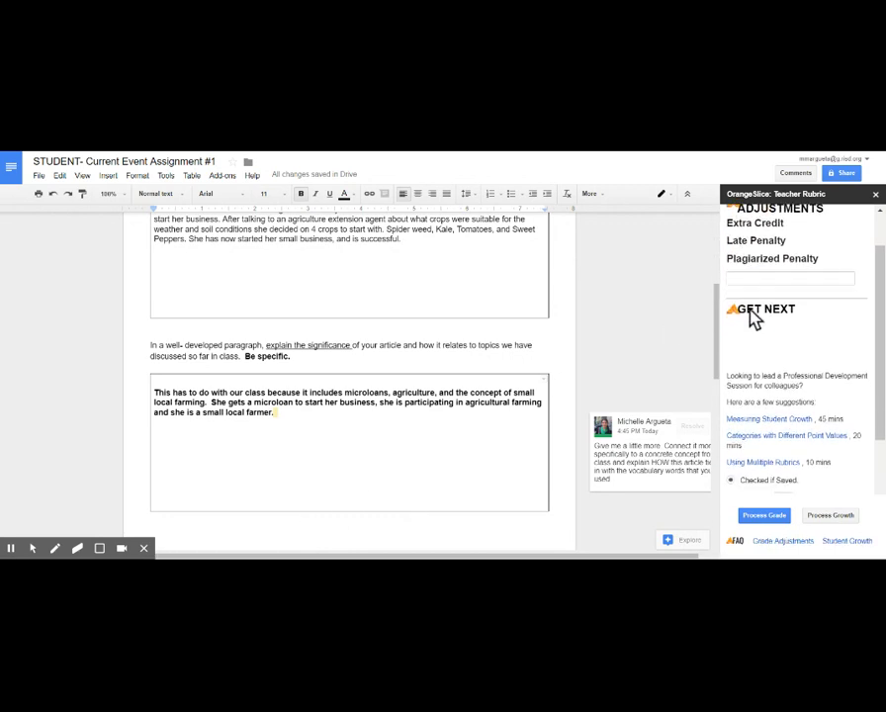
{"action": "scroll", "coordinate": [751, 280], "scroll_direction": "up", "scroll_amount": 1}
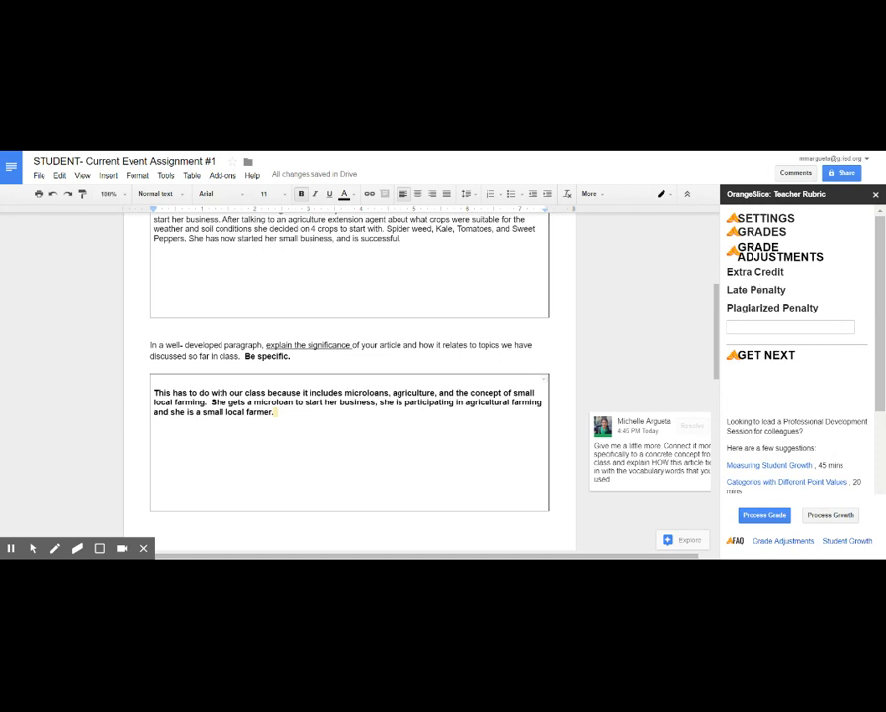
Step: View the extra credit options and set a custom late penalty of 15% for the submission
{"action": "left_click", "coordinate": [752, 281]}
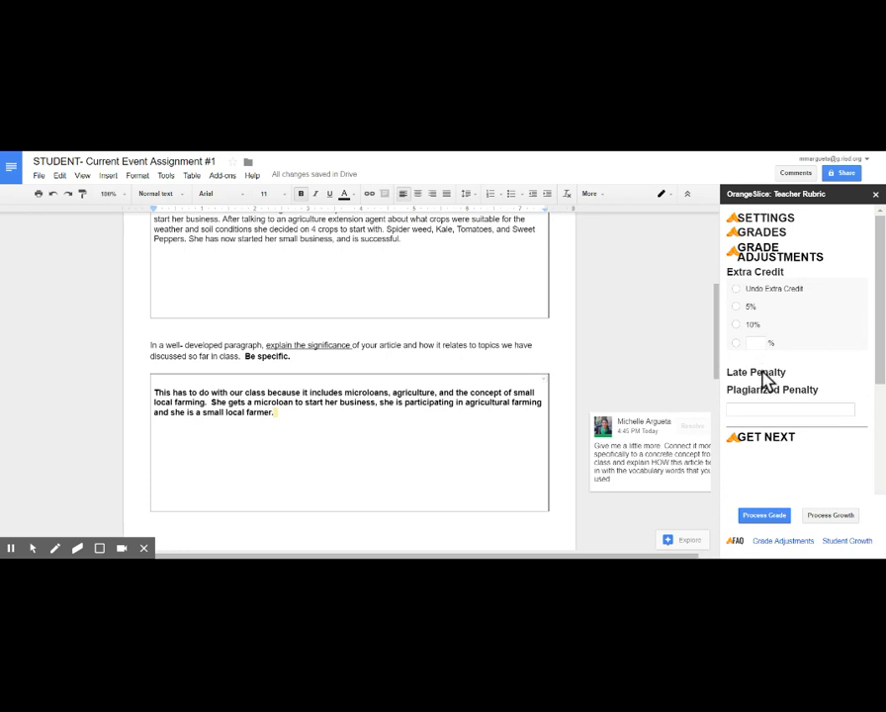
{"action": "left_click", "coordinate": [762, 373]}
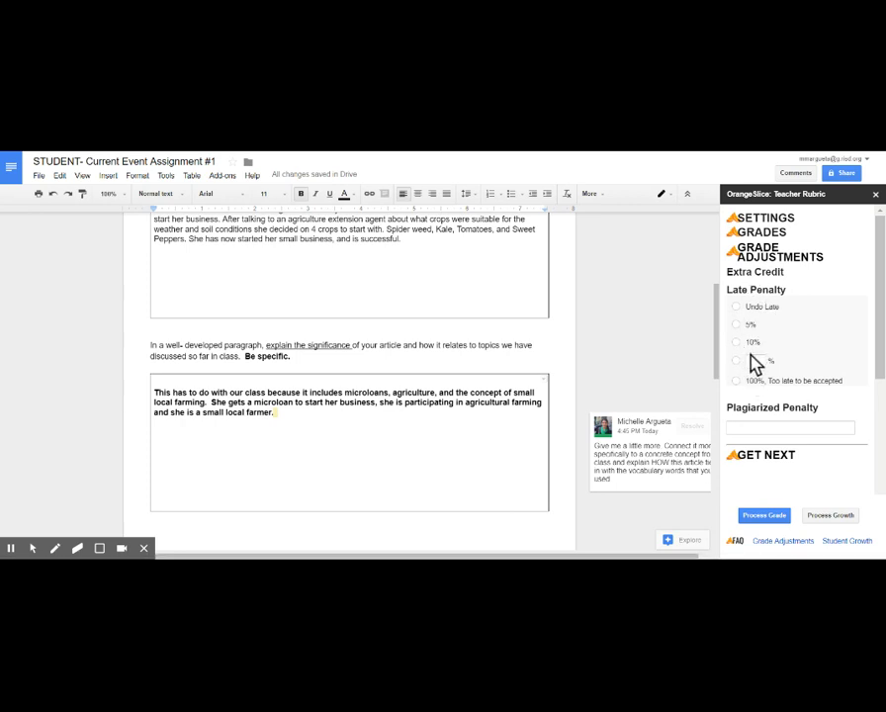
{"action": "left_click", "coordinate": [738, 359]}
{"action": "left_click", "coordinate": [755, 361]}
{"action": "left_click", "coordinate": [792, 358]}
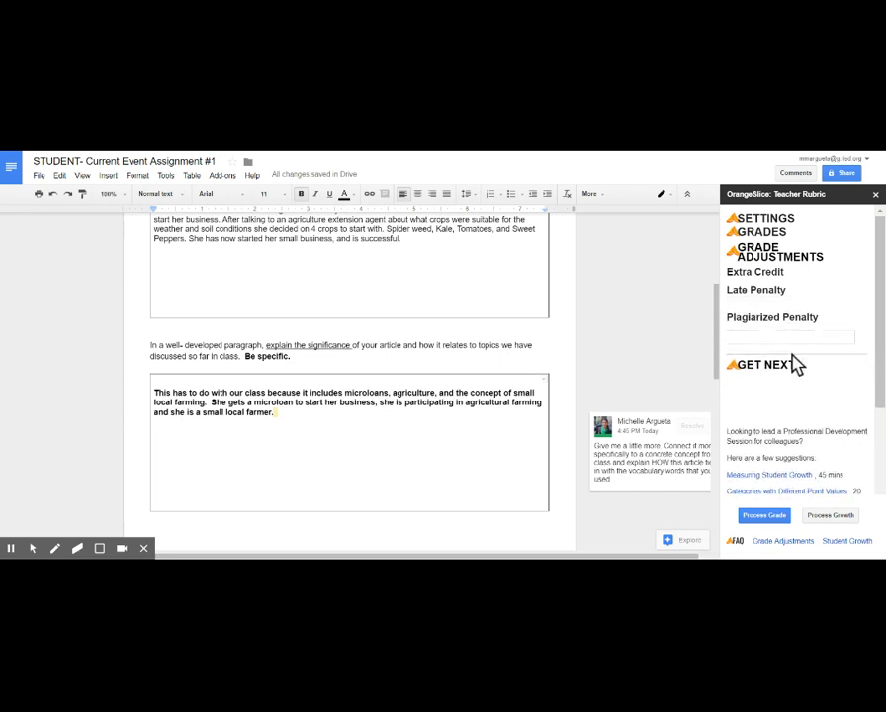
Step: Check the plagiarism penalty options, then process the grade and review the scored rubric with its grade summary
{"action": "left_click", "coordinate": [760, 309]}
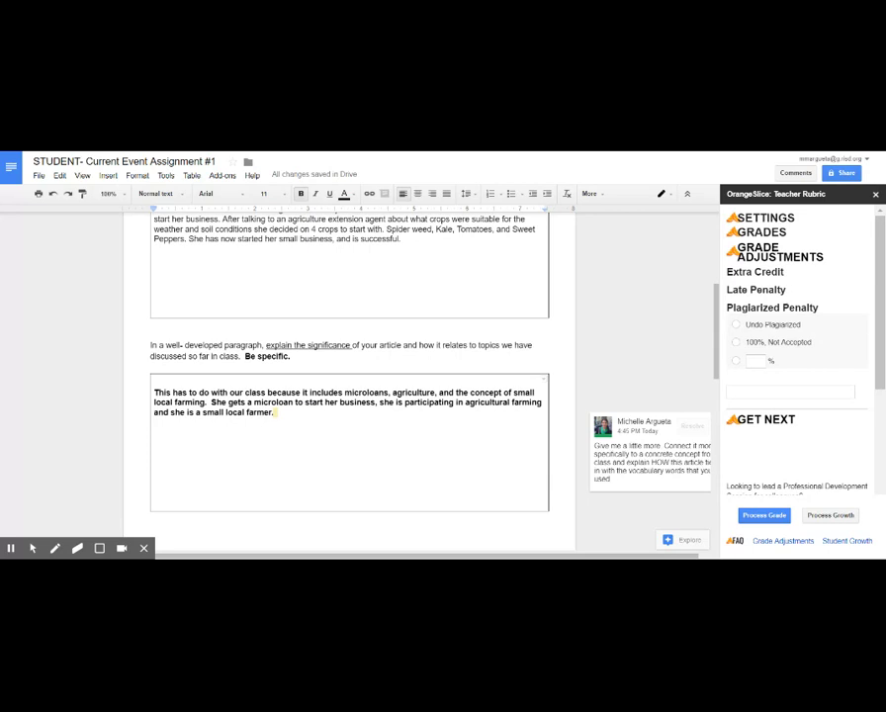
{"action": "left_click", "coordinate": [765, 523]}
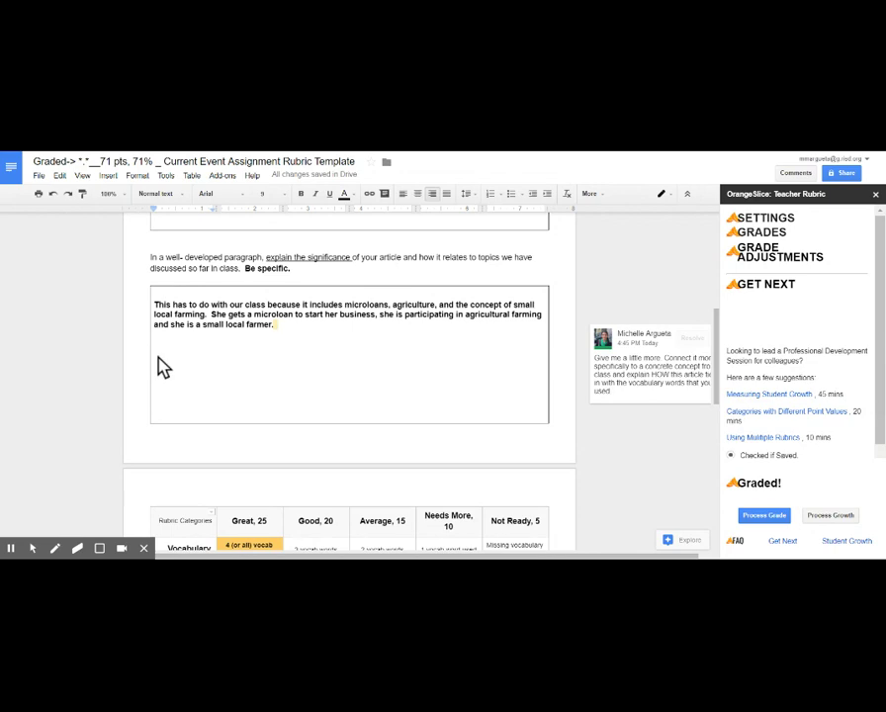
{"action": "scroll", "coordinate": [163, 366], "scroll_direction": "down", "scroll_amount": 5}
{"action": "scroll", "coordinate": [163, 366], "scroll_direction": "down", "scroll_amount": 1}
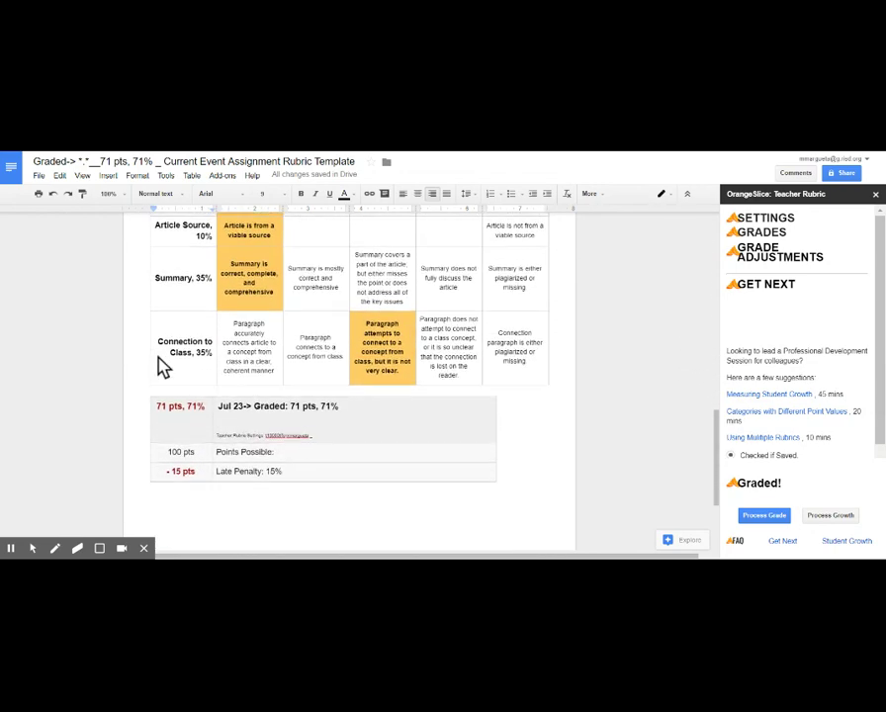
{"action": "scroll", "coordinate": [163, 366], "scroll_direction": "up", "scroll_amount": 3}
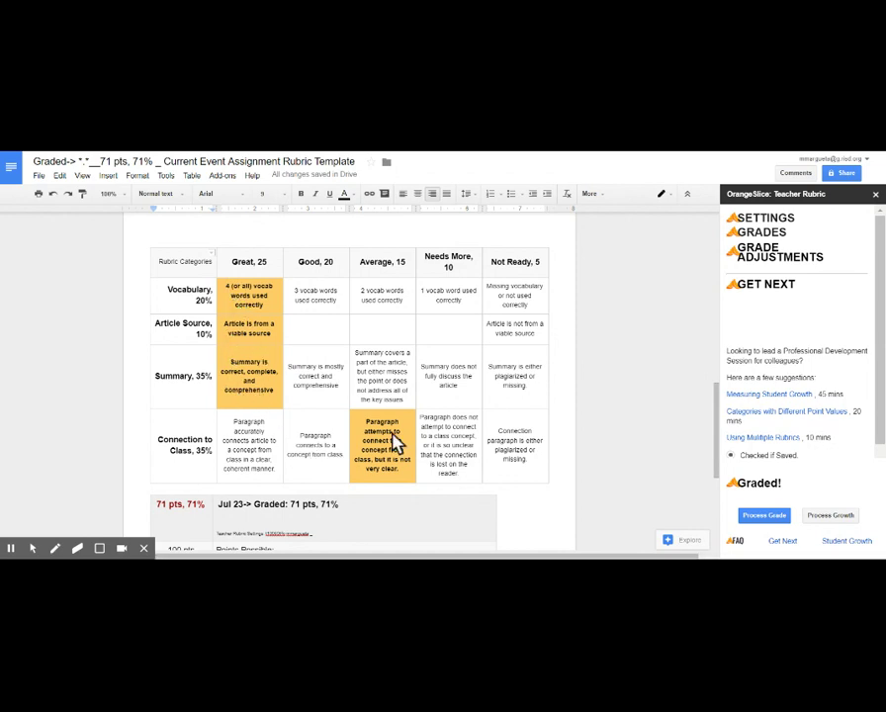
{"action": "scroll", "coordinate": [394, 444], "scroll_direction": "down", "scroll_amount": 4}
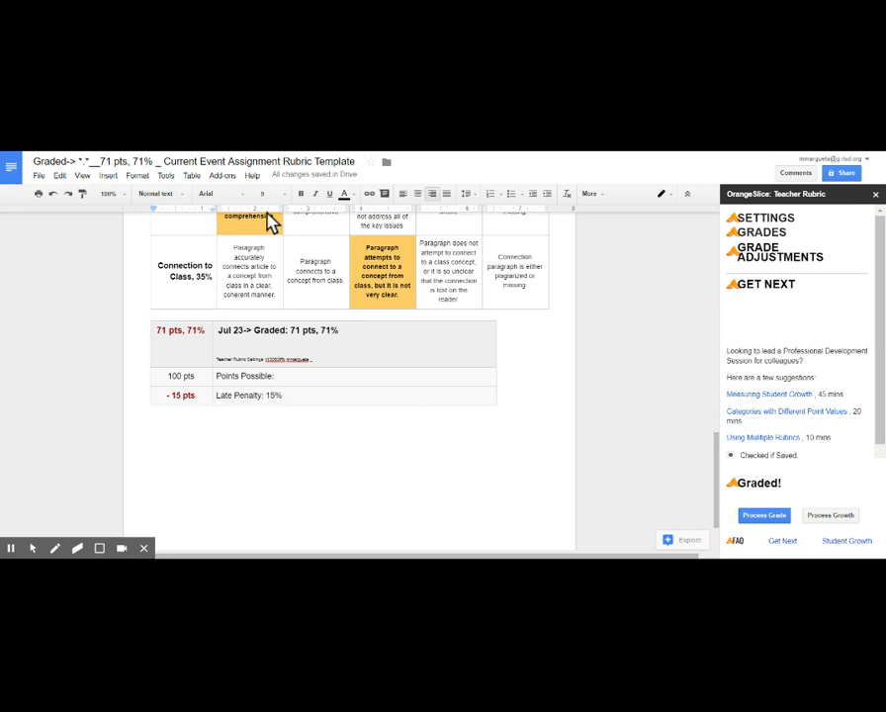
{"action": "left_click", "coordinate": [224, 177]}
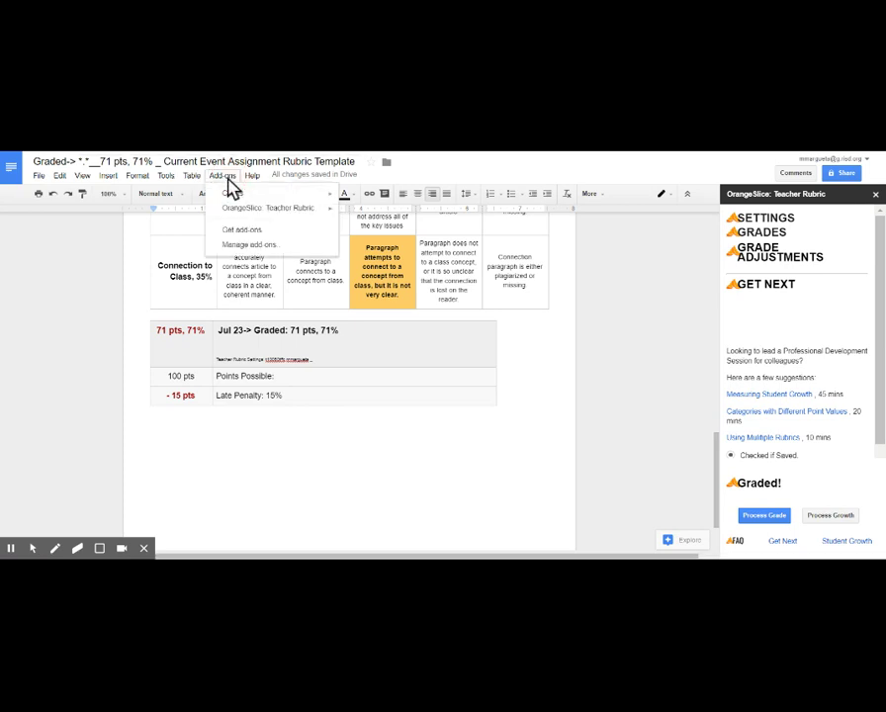
{"action": "mouse_move", "coordinate": [332, 212]}
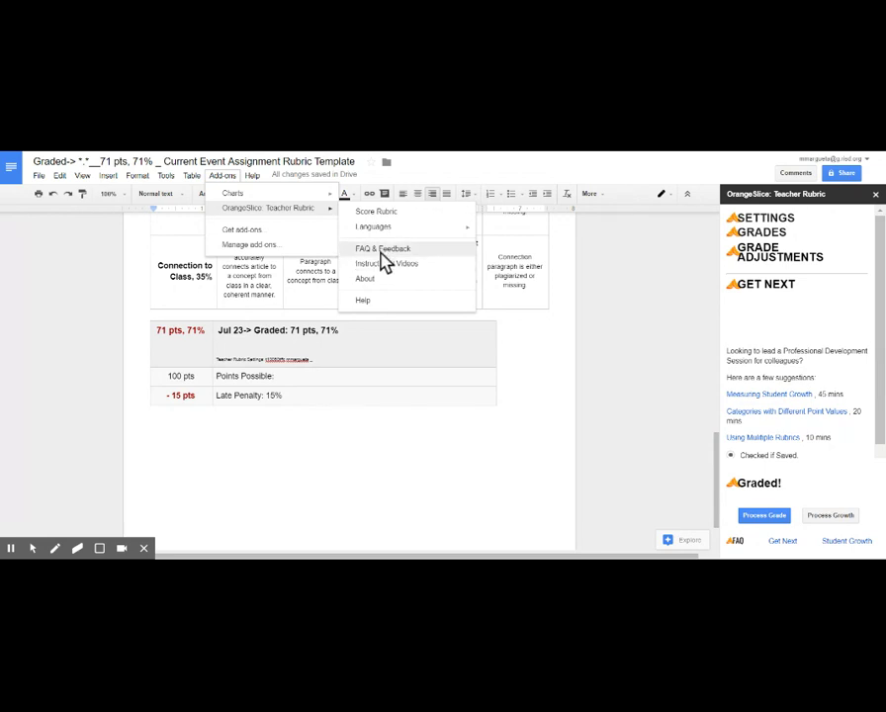
{"action": "left_click", "coordinate": [336, 413]}
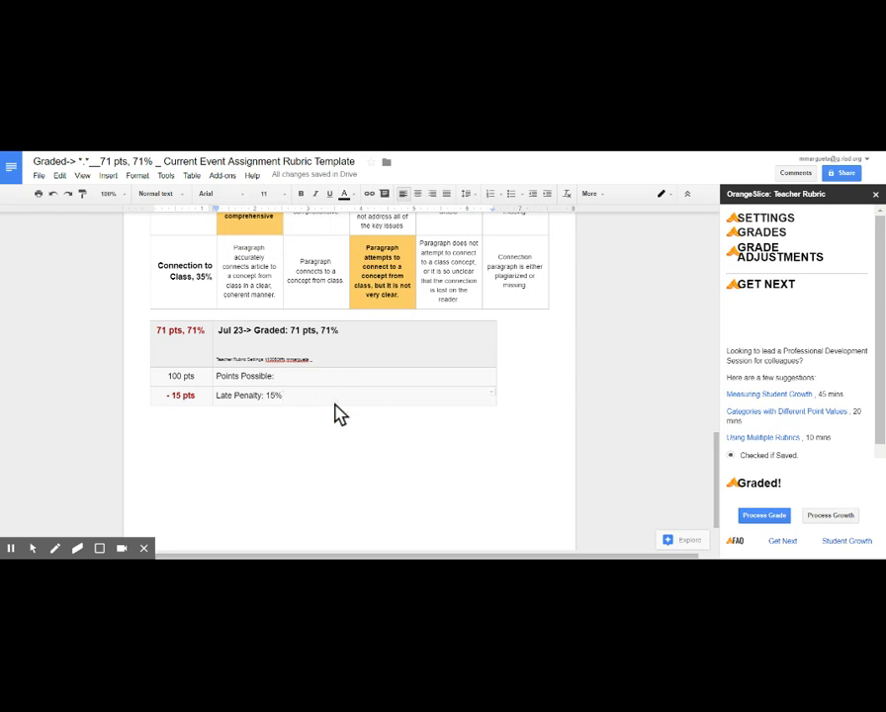